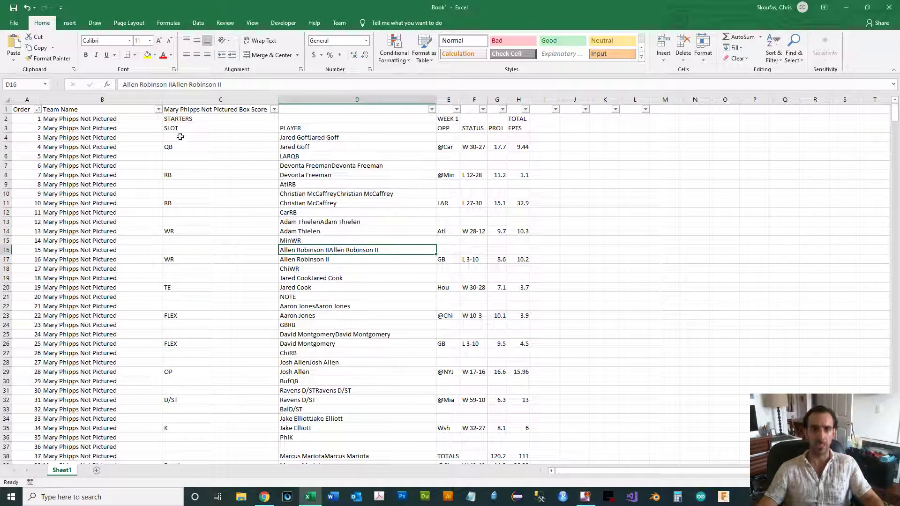
Clear cells A729:K730 at the end of the data to remove the leftover IR row without an order number.
left_click(298, 157)
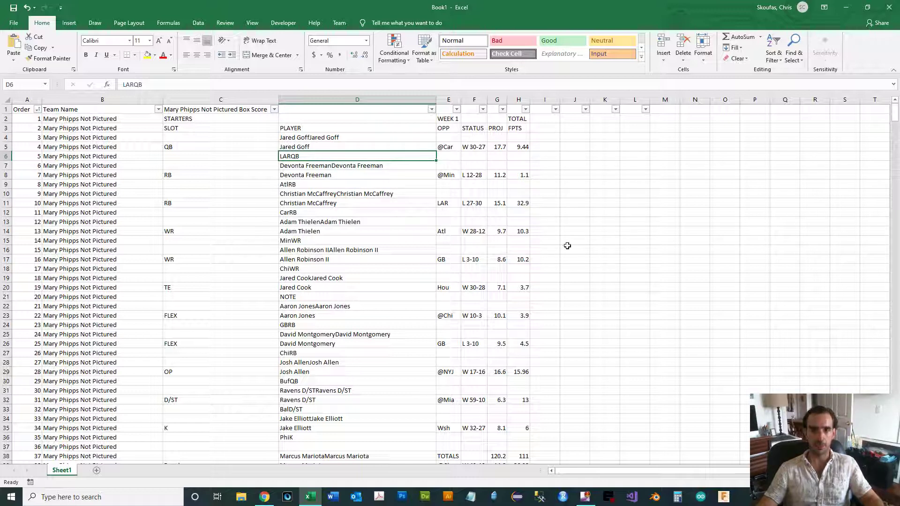
left_click(141, 224)
double_click(142, 226)
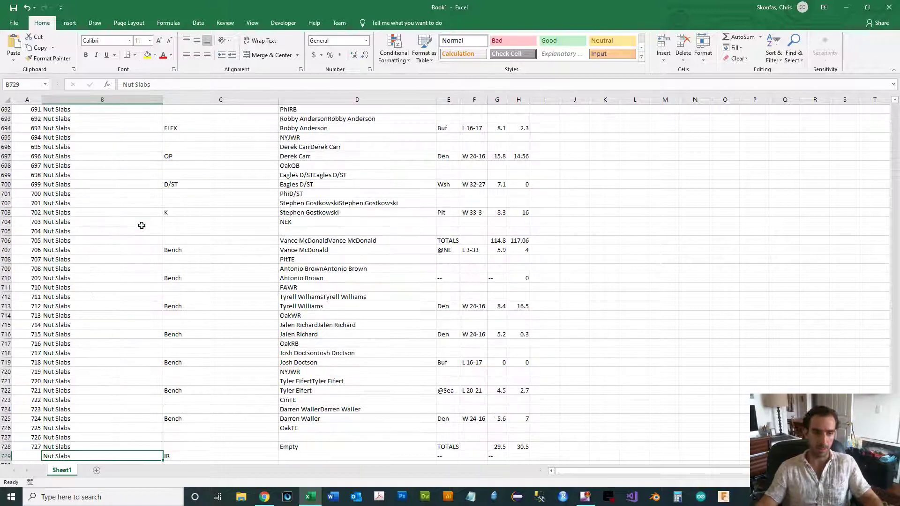
scroll(204, 243, "down", 2)
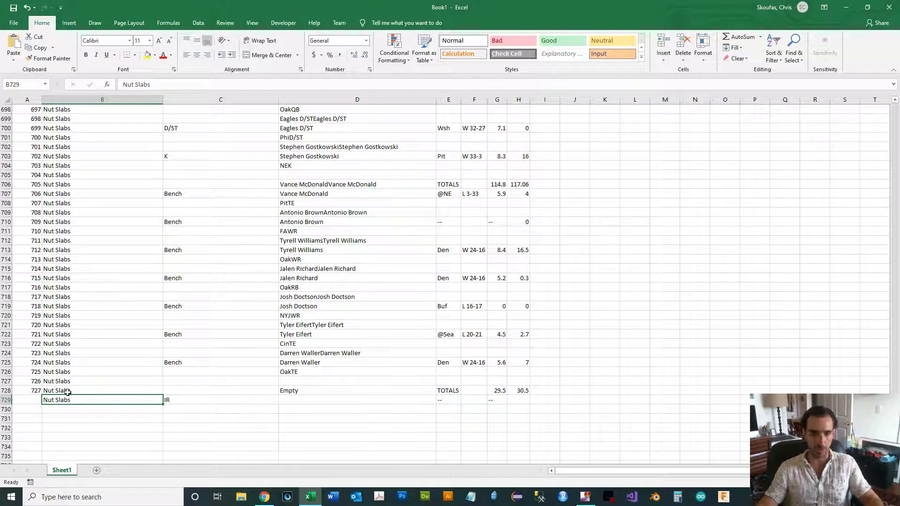
left_click_drag(29, 400, 616, 409)
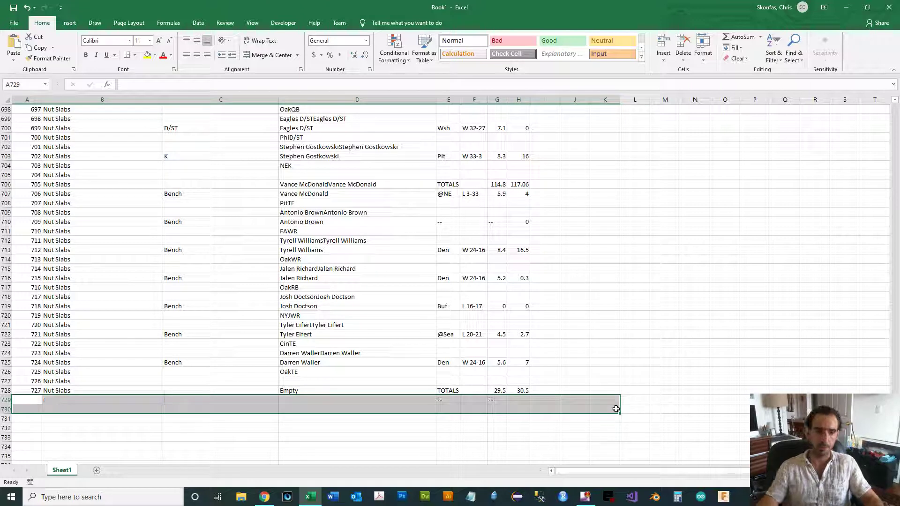
key("Delete")
left_click(134, 370)
key("ctrl+Up")
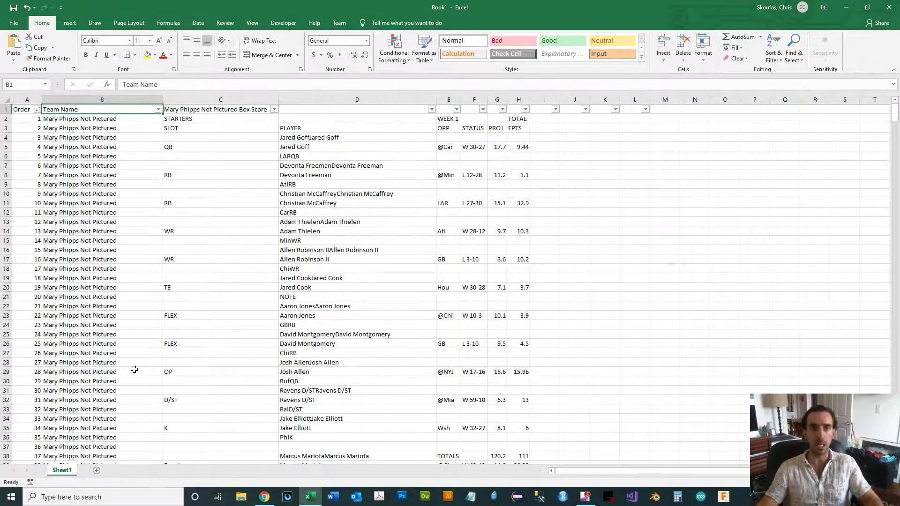
Insert a blank column before the box score column C and make it narrower.
left_click(207, 100)
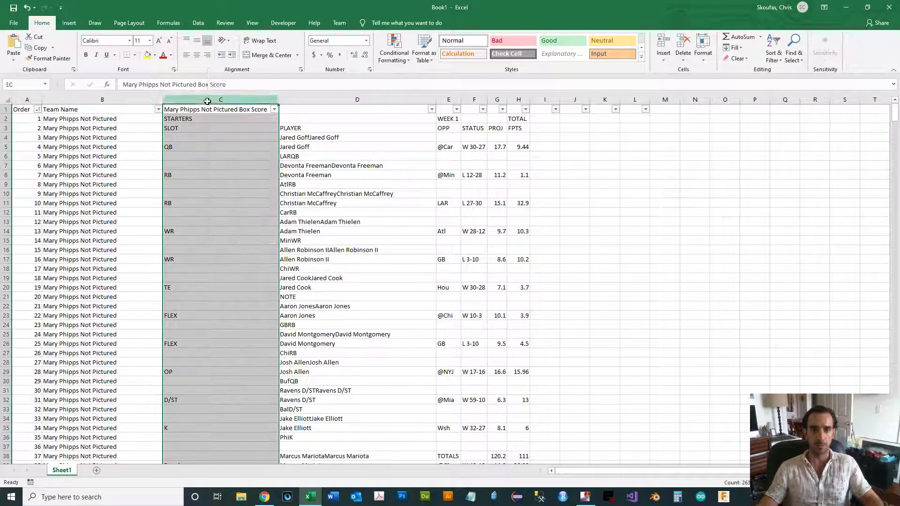
right_click(207, 100)
left_click(220, 157)
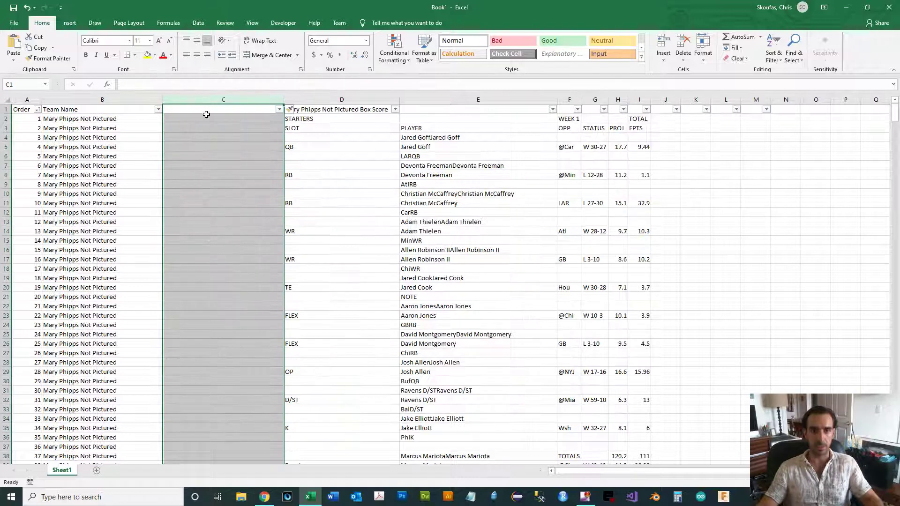
left_click(294, 98)
left_click(276, 98)
left_click_drag(284, 100, 228, 99)
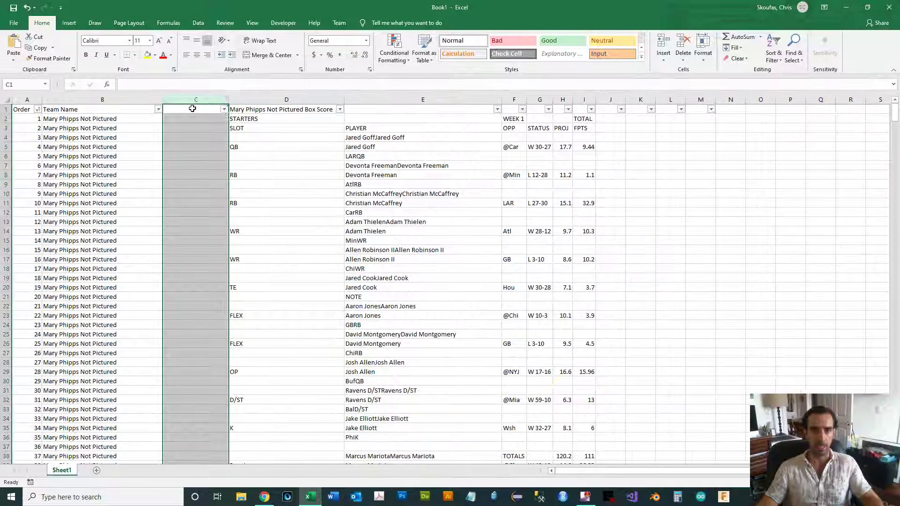
Enter the header Team/Pos in cell C1 of the blank column.
left_click(196, 109)
type("P")
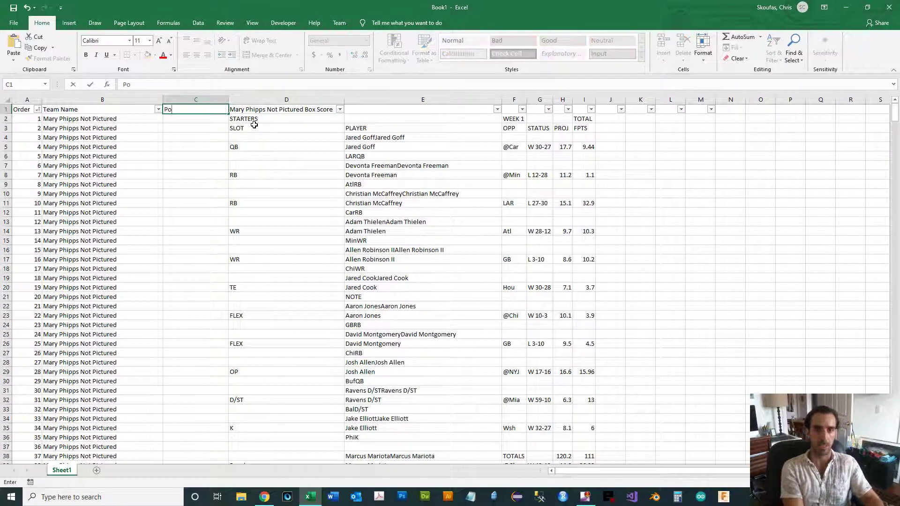
type("o")
key("BackSpace")
key("BackSpace")
type("Team/")
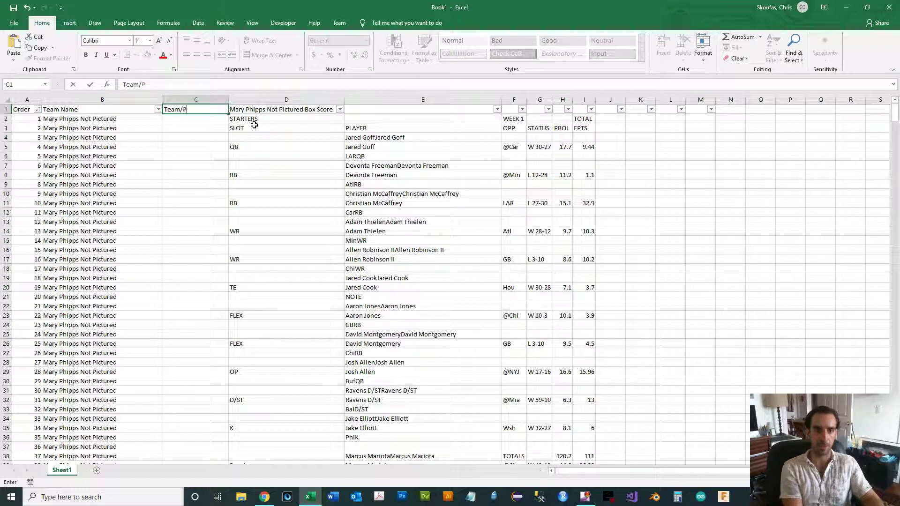
key("Return")
key("Return")
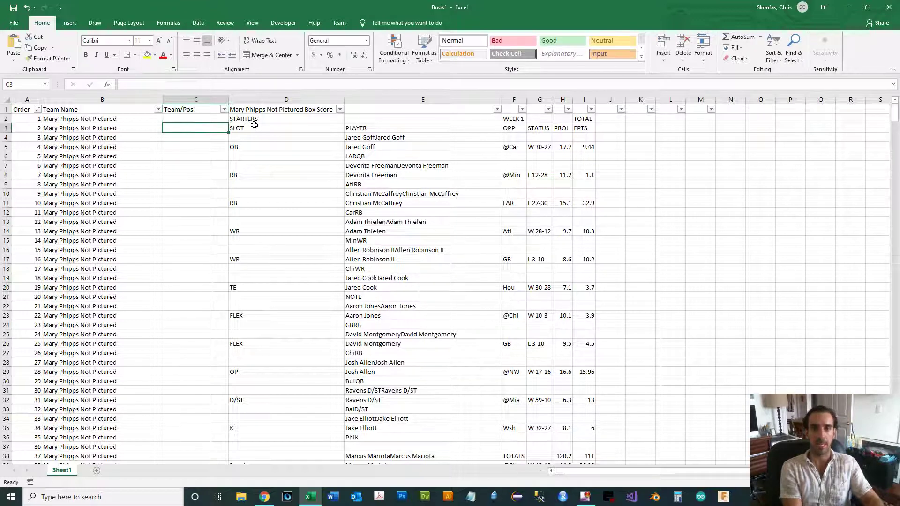
Enter the formula =IF(NOT(ISBLANK(D5)),E6,"") in C5 to pull the team and position code from the row below.
key("Down")
key("Down")
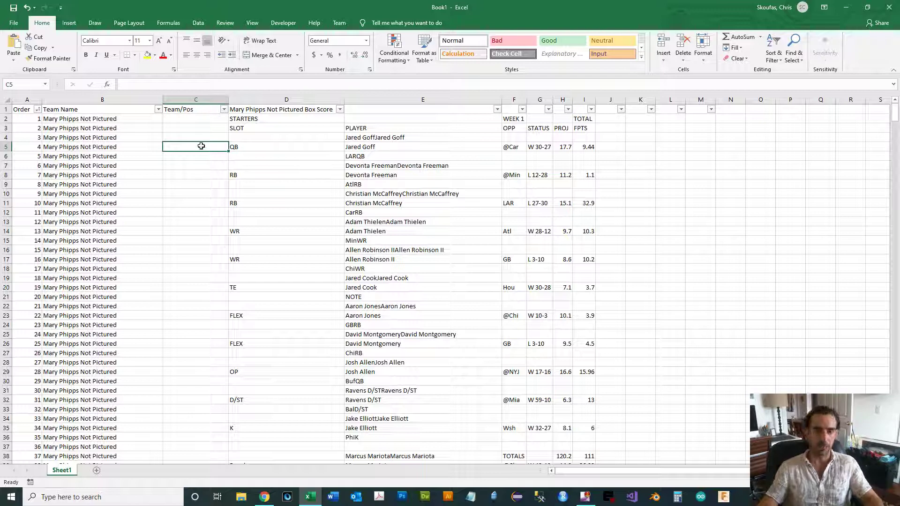
left_click(253, 145)
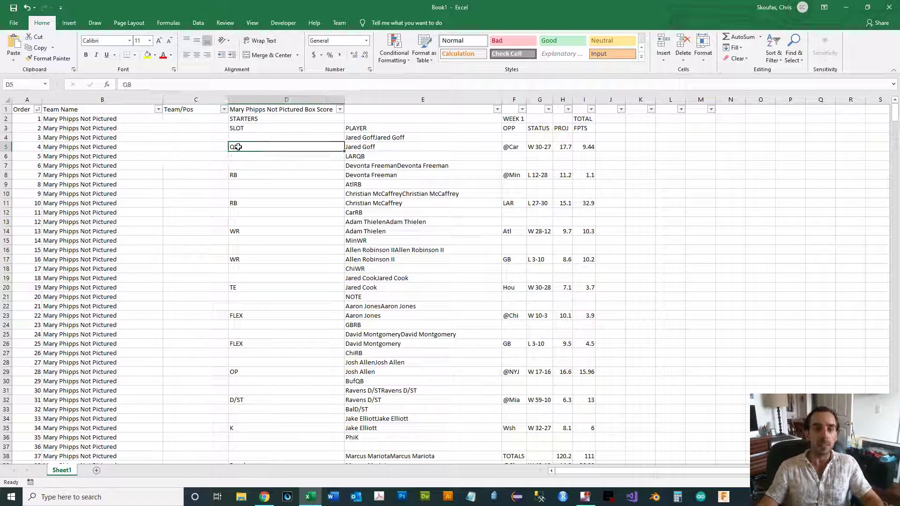
key("Left")
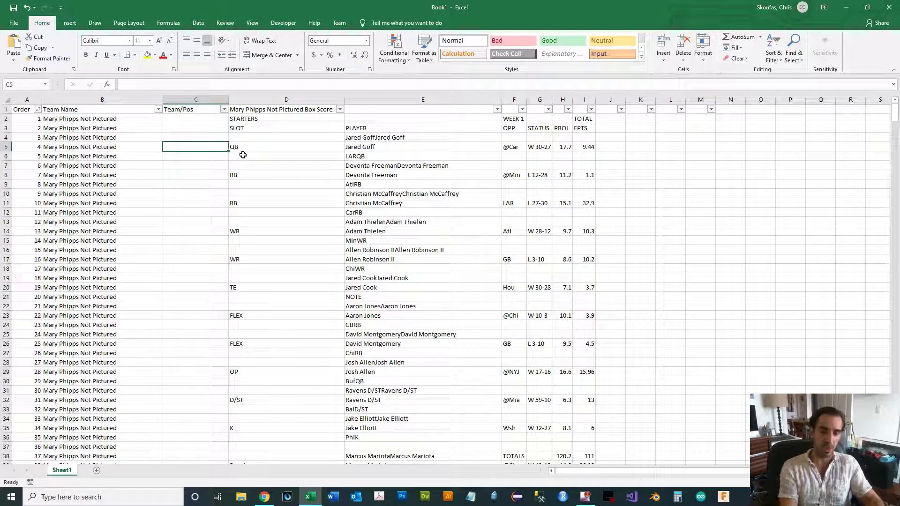
type("=")
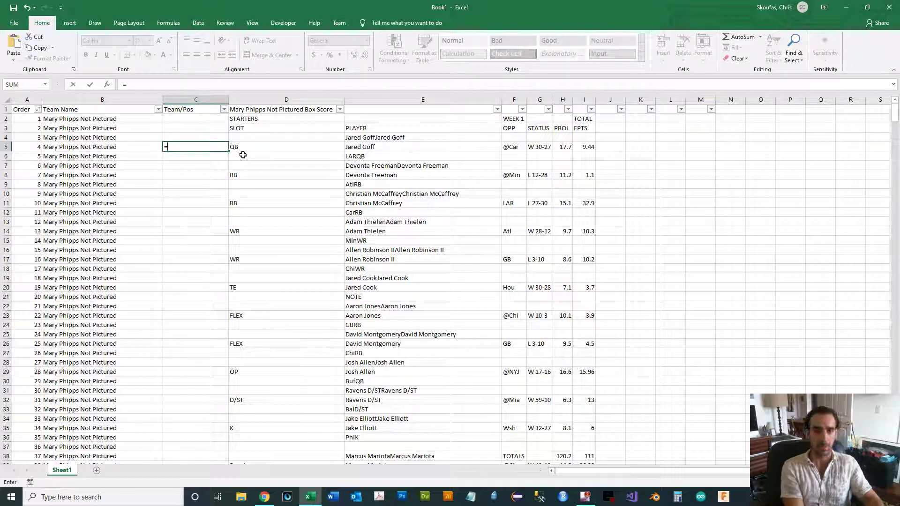
type("IF(not")
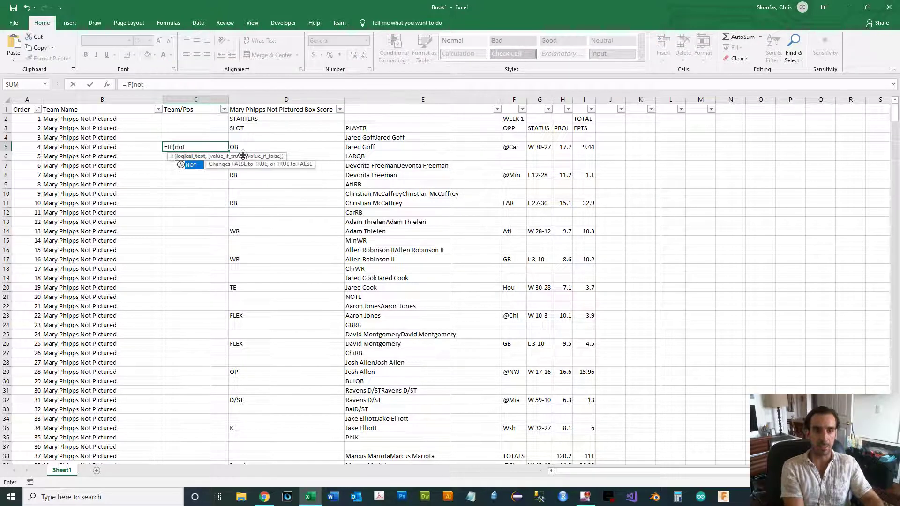
type("(isblank(")
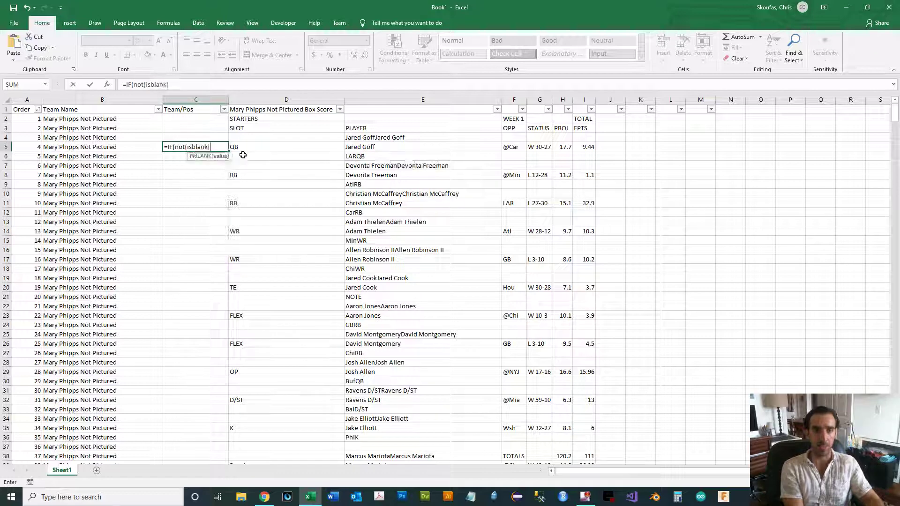
type("d5")
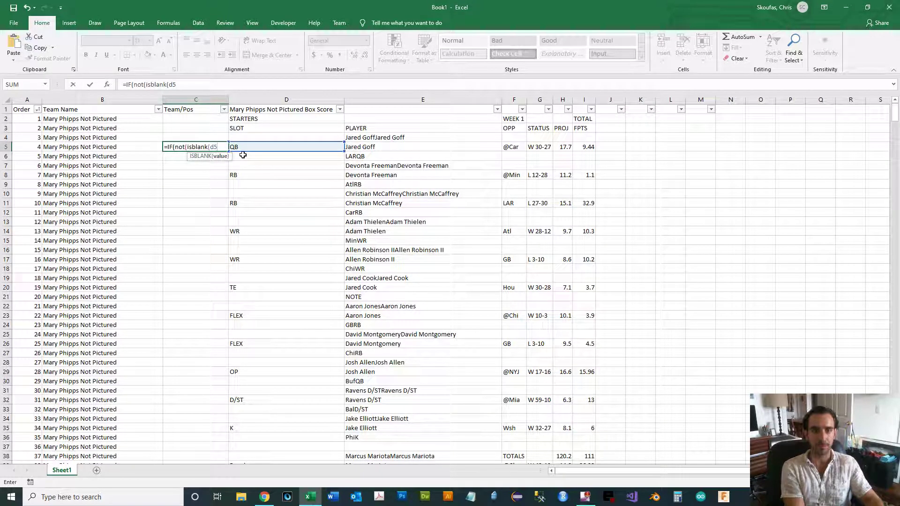
type(")),")
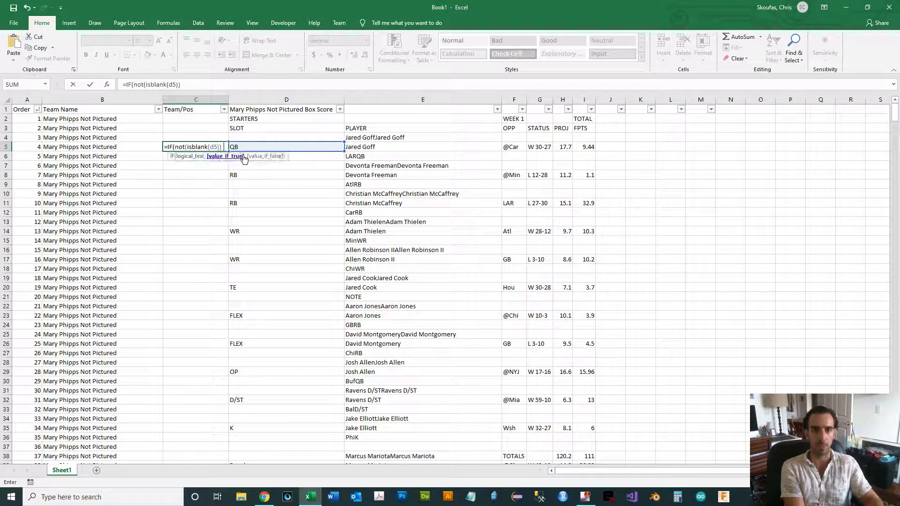
key("Right")
key("Right")
key("Right")
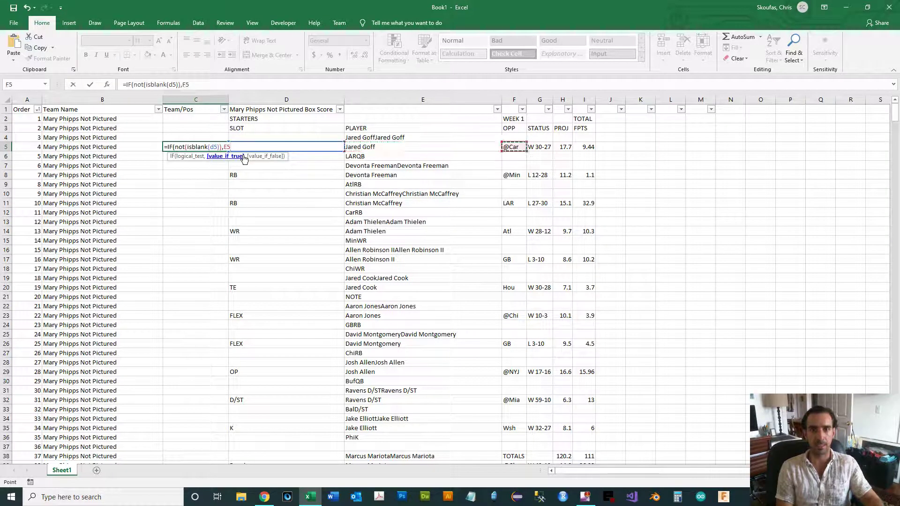
key("Left")
key("Down")
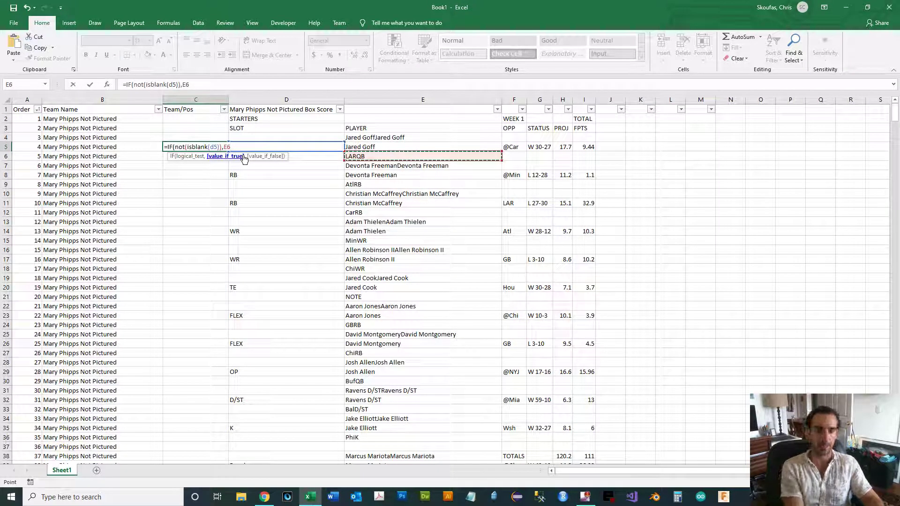
type(",\"\")")
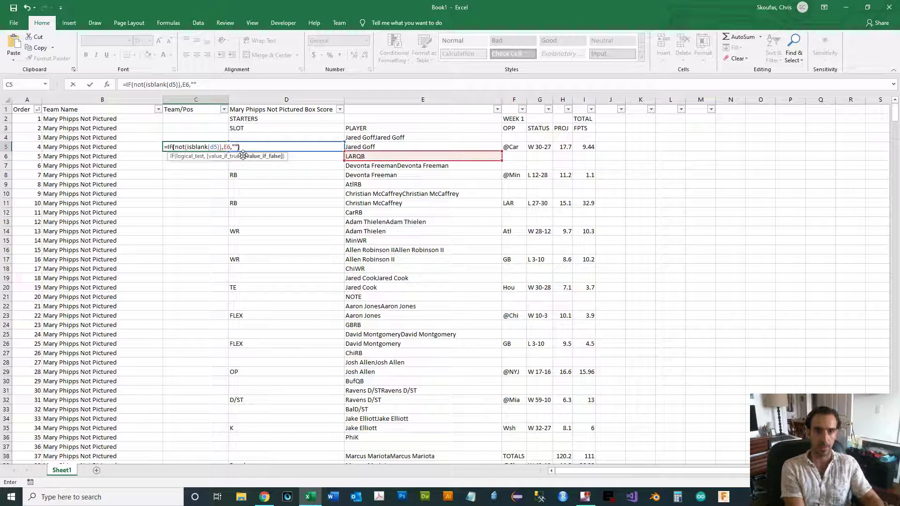
key("Return")
Fill the C5 formula down the whole Team/Pos column and check the filled rows further down the sheet.
left_click(218, 146)
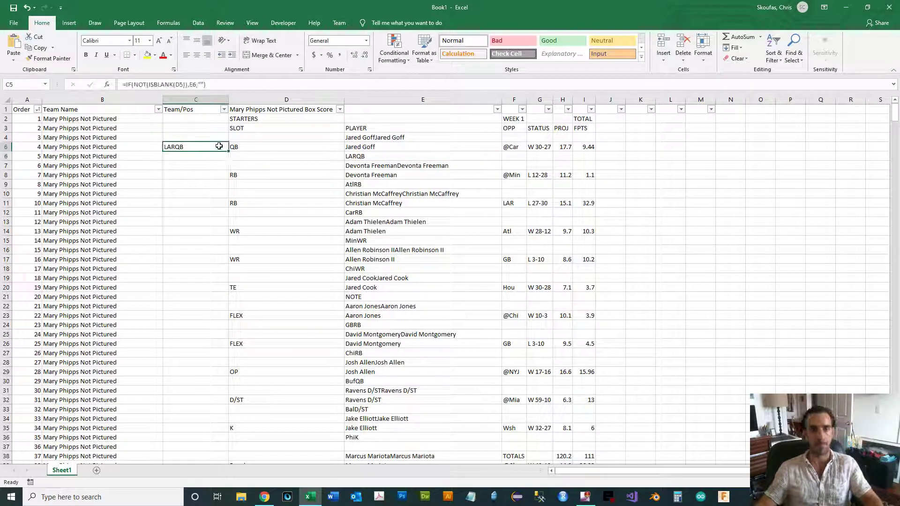
double_click(228, 152)
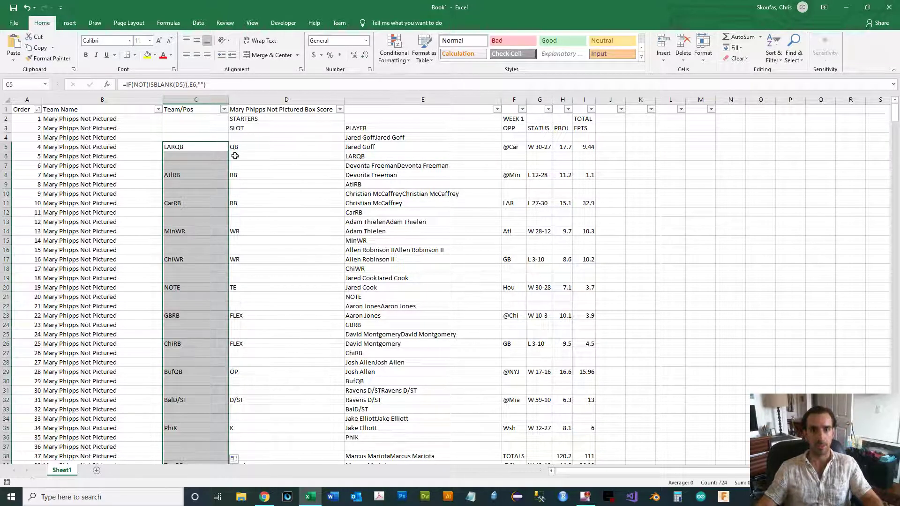
left_click(380, 156)
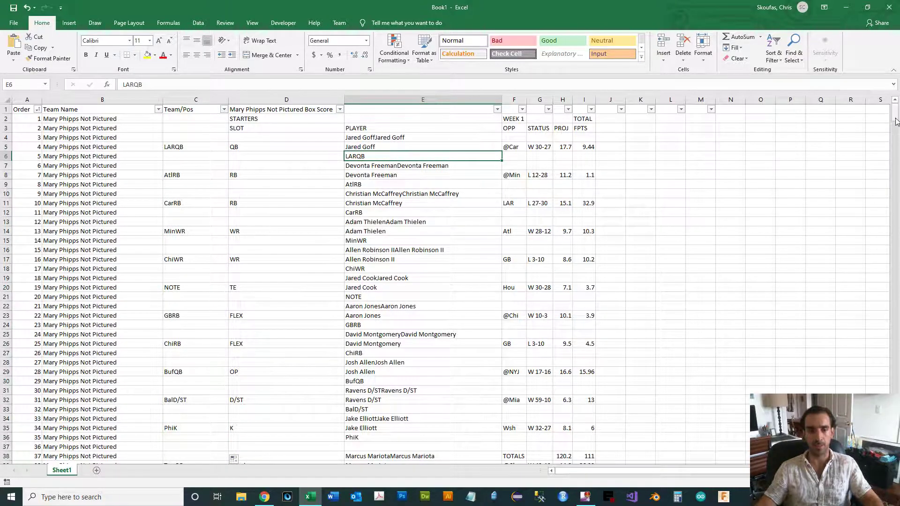
left_click_drag(894, 117, 839, 377)
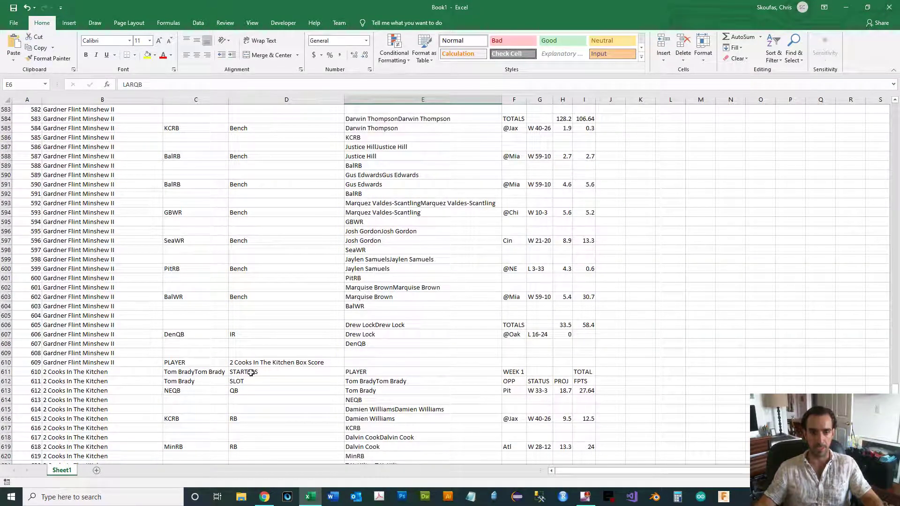
scroll(231, 358, "down", 1)
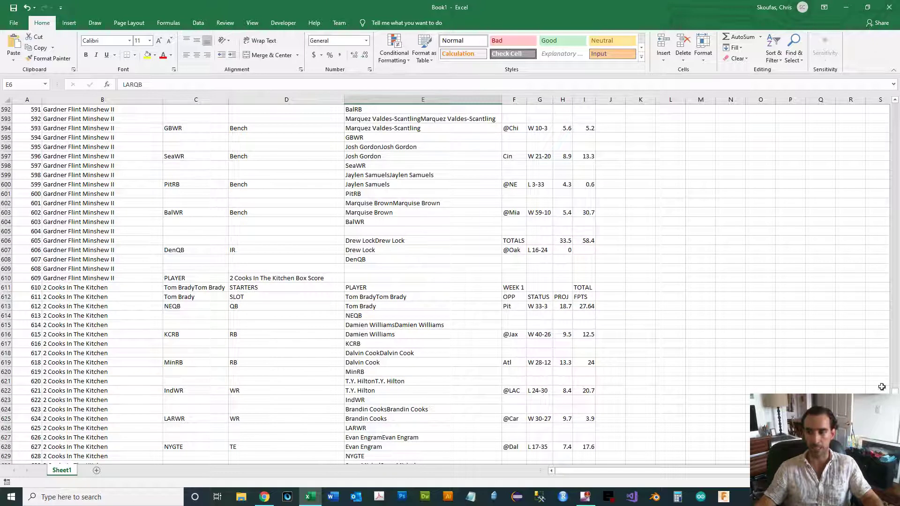
left_click_drag(893, 390, 882, 109)
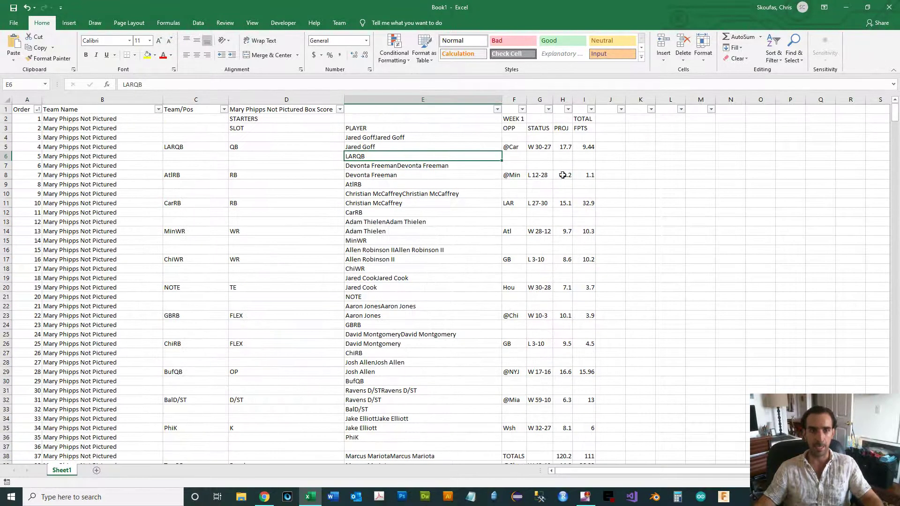
Copy the entire Team/Pos column and paste it over itself as values to replace the formulas.
left_click(197, 139)
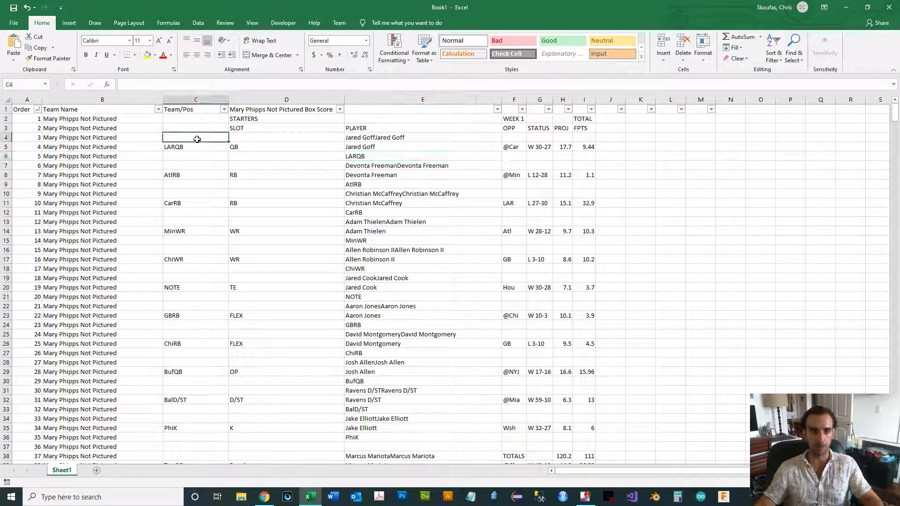
left_click(196, 99)
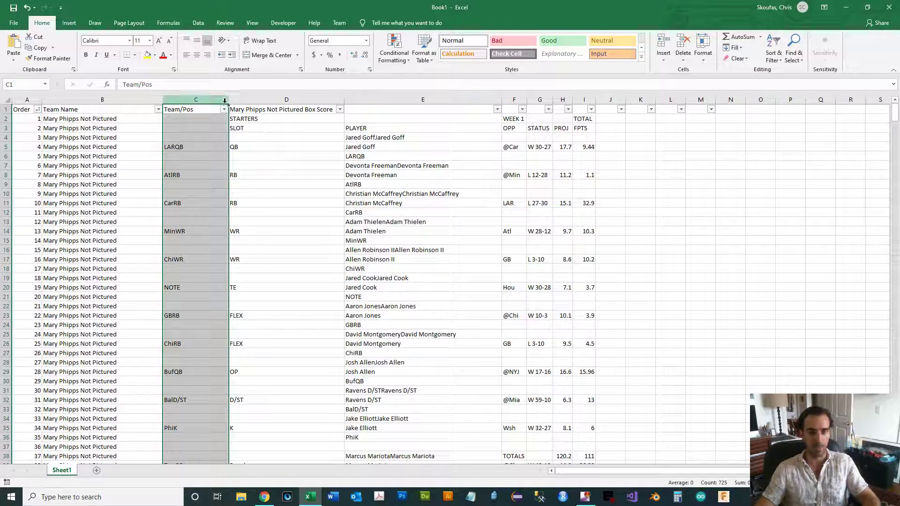
key("ctrl+c")
right_click(210, 135)
left_click(243, 173)
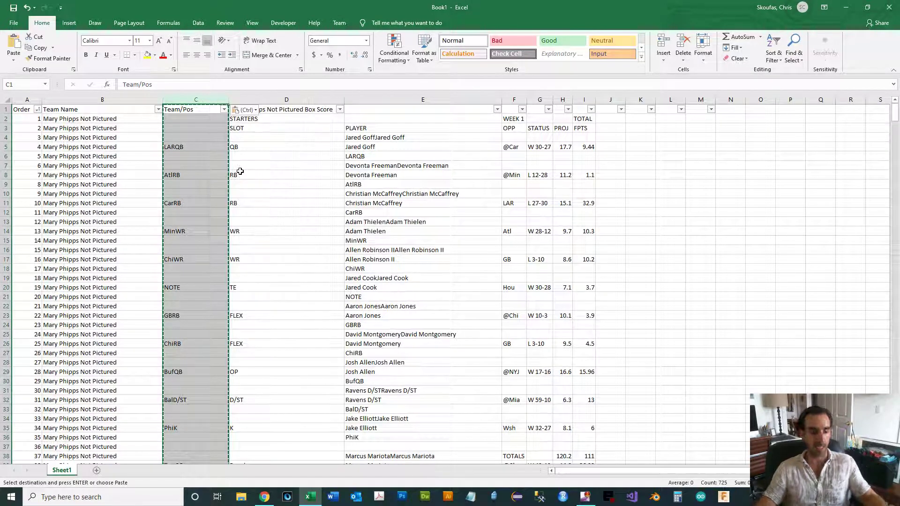
left_click(252, 100)
left_click(188, 147)
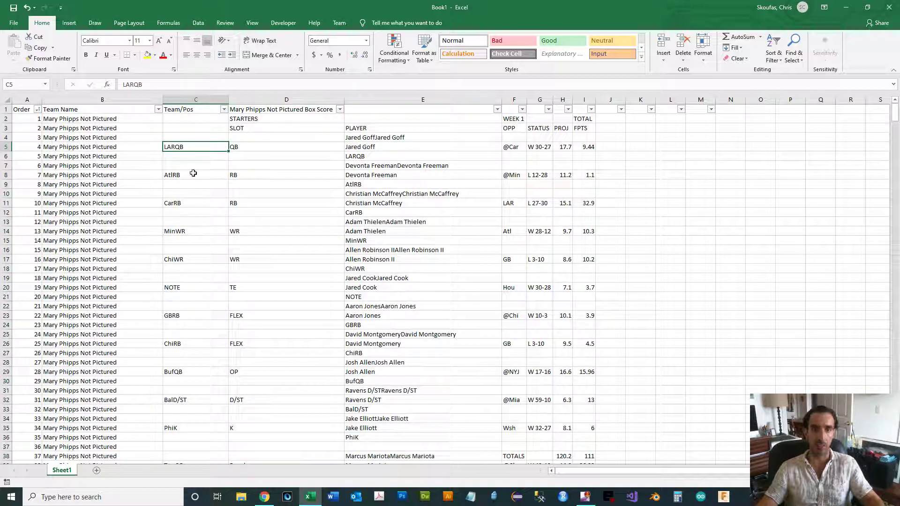
Insert two blank columns between Team/Pos and the box score column and narrow them both.
left_click_drag(254, 100, 357, 93)
right_click(295, 126)
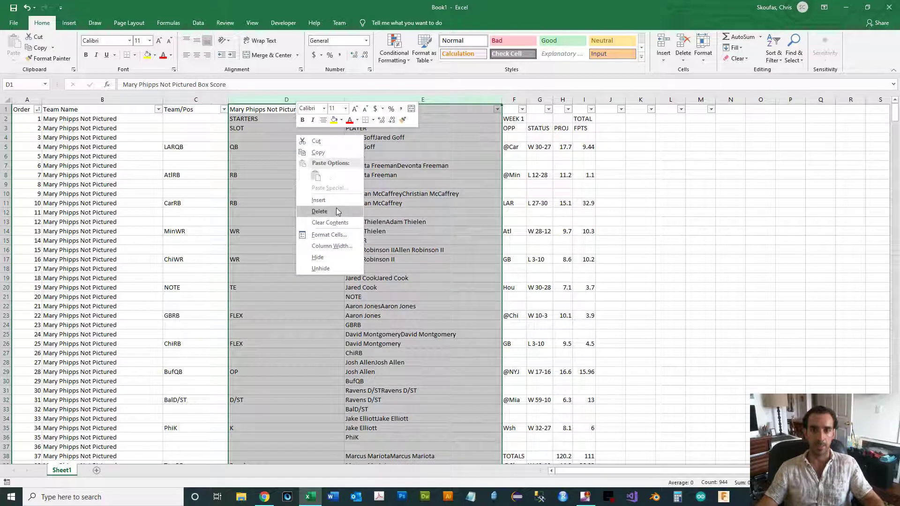
left_click(318, 209)
left_click_drag(293, 101, 278, 101)
left_click(274, 146)
Enter the headers Team in D1 and Pos in E1.
left_click(259, 110)
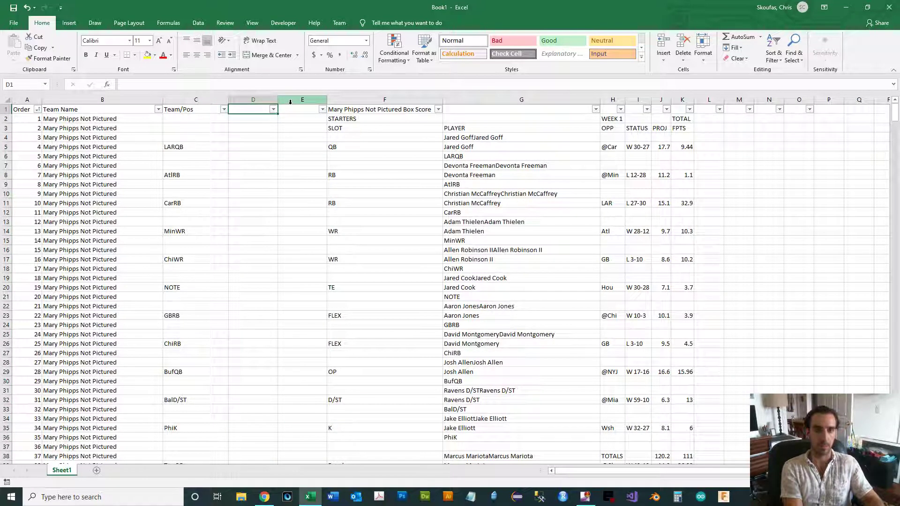
type("Team")
key("Tab")
type("Pos")
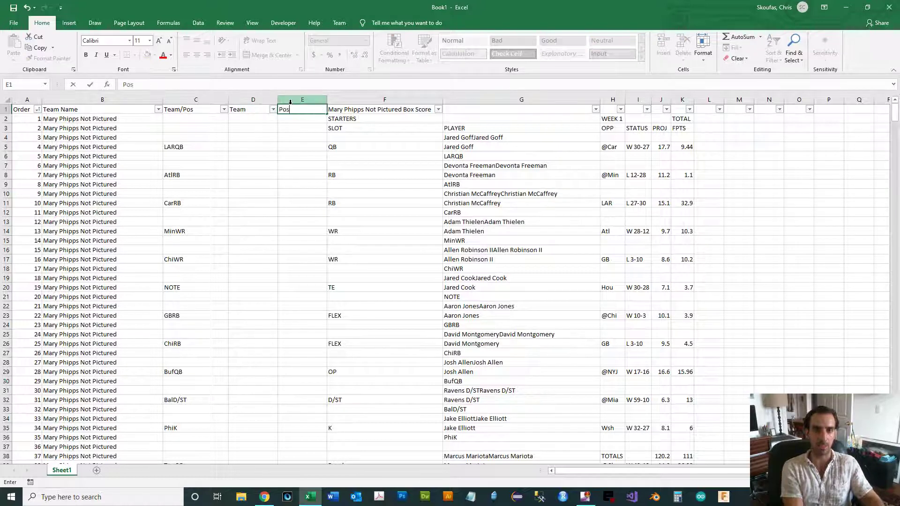
Enter =IF(RIGHT(C5,1)="K","K",IF(RIGHT(C5,4)="D/ST","D/ST",RIGHT(C5,2))) in D5 to extract the position from Team/Pos.
key("Return")
key("Return")
key("Return")
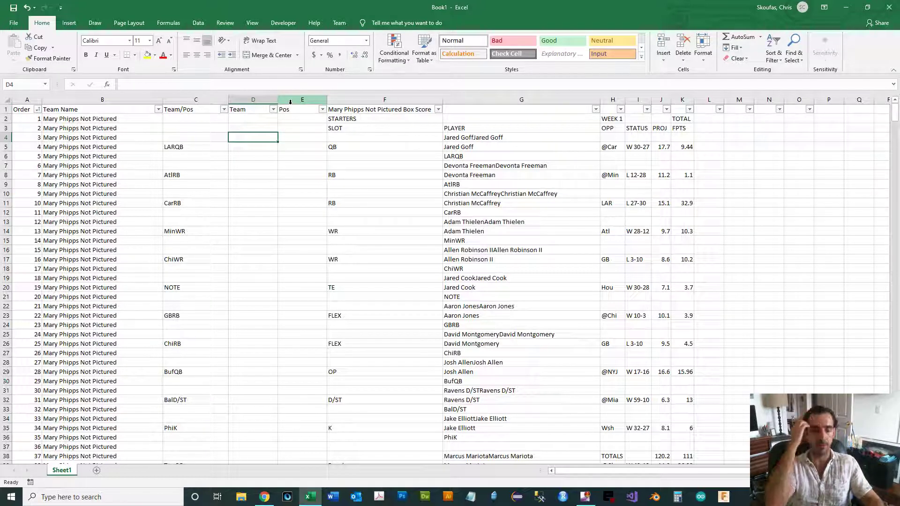
key("Return")
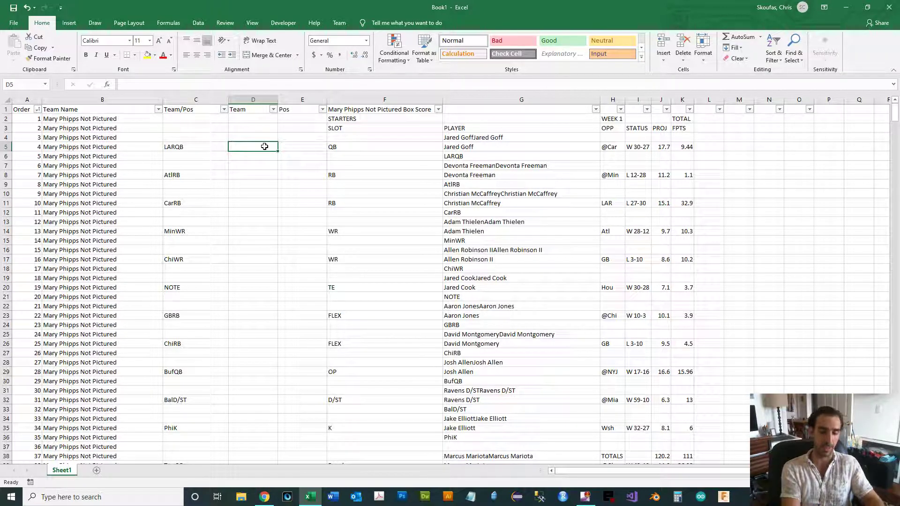
type("=IF(")
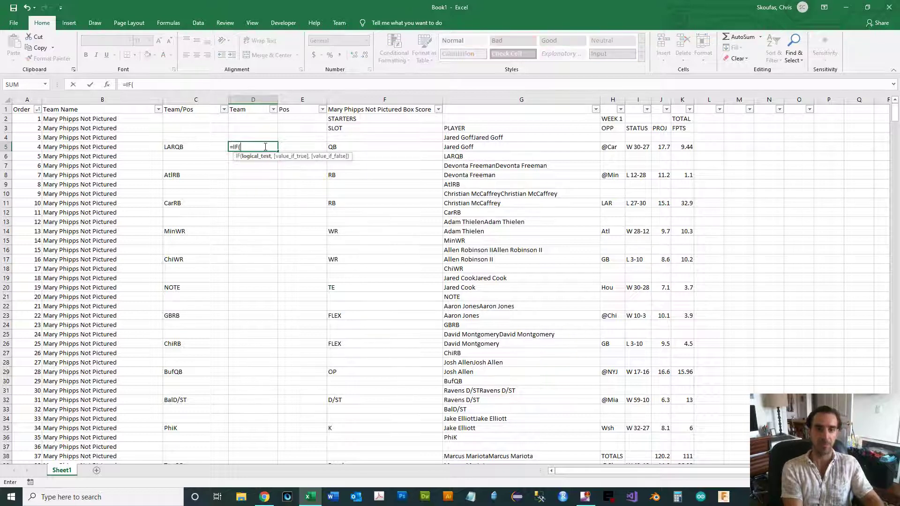
type("right ")
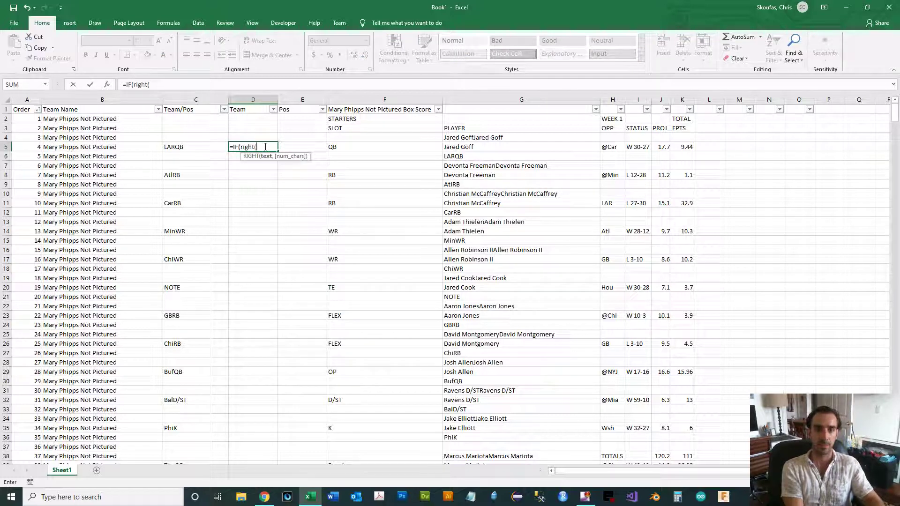
type("c5")
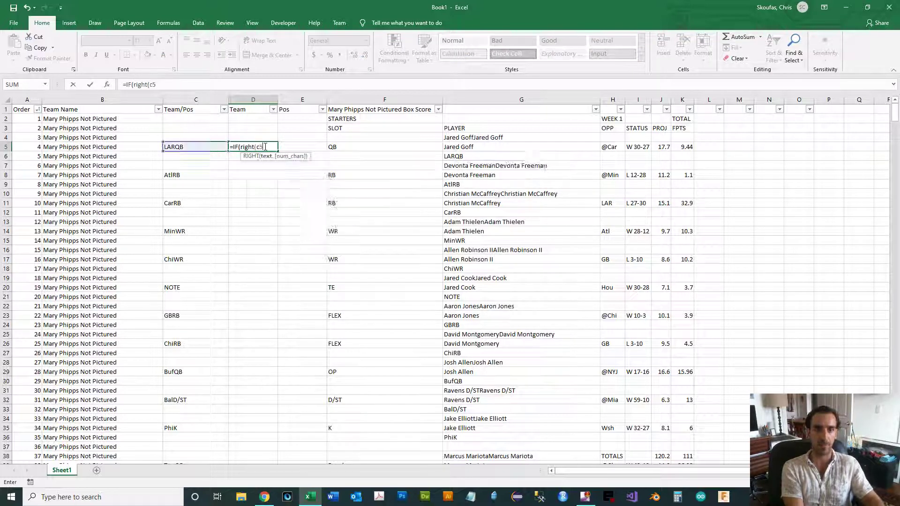
type(",1)=")
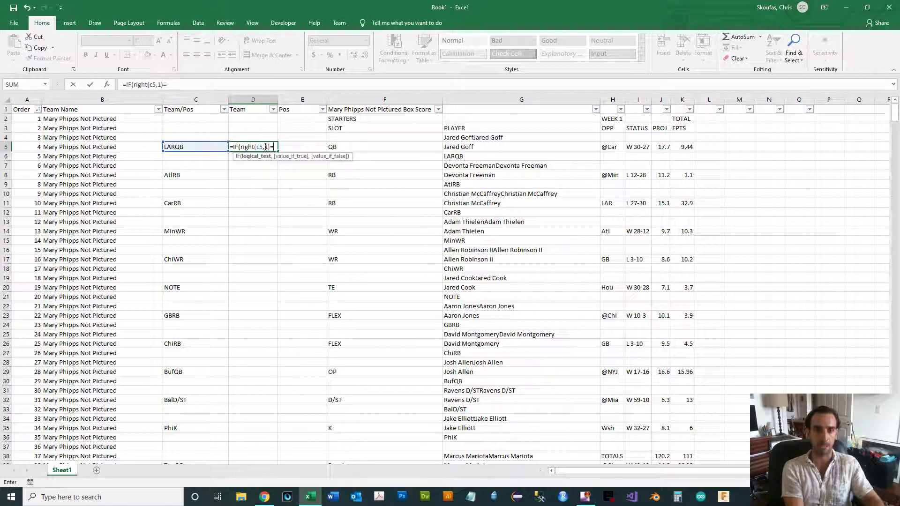
type("\"K\",\"K\",")
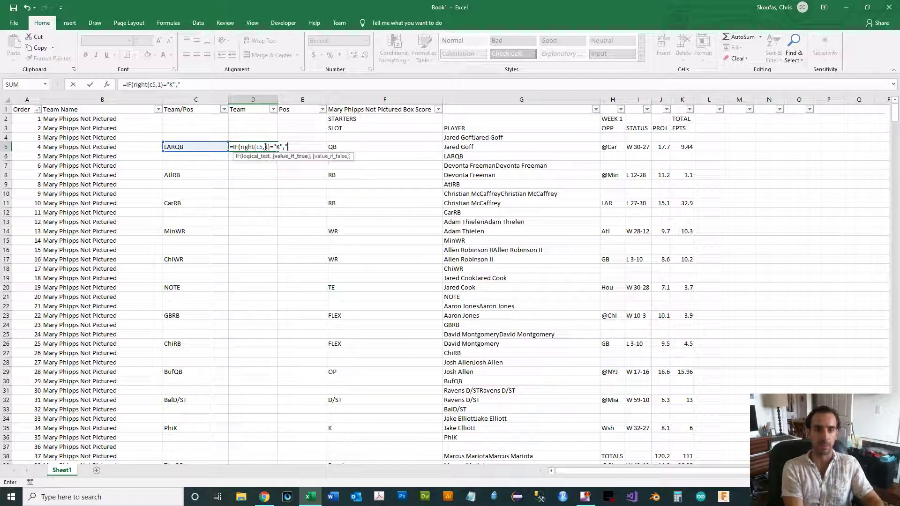
type("if(")
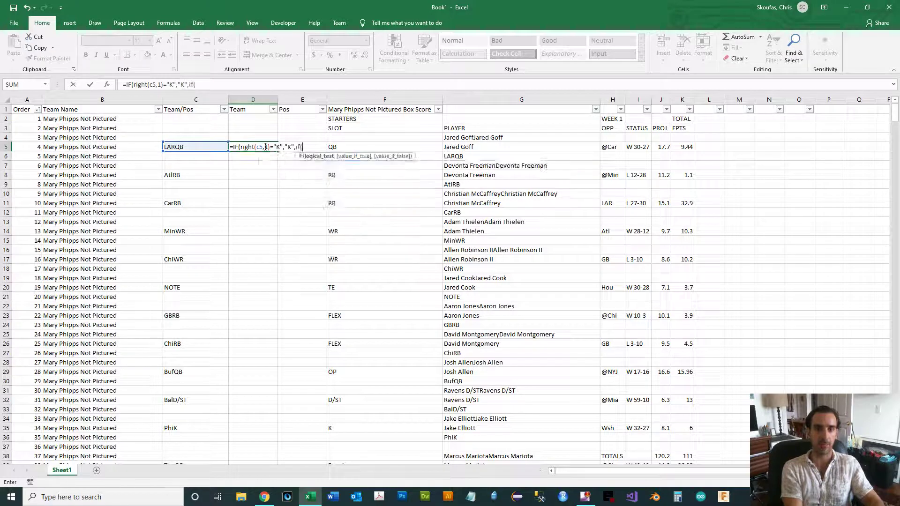
type("right9")
key("BackSpace")
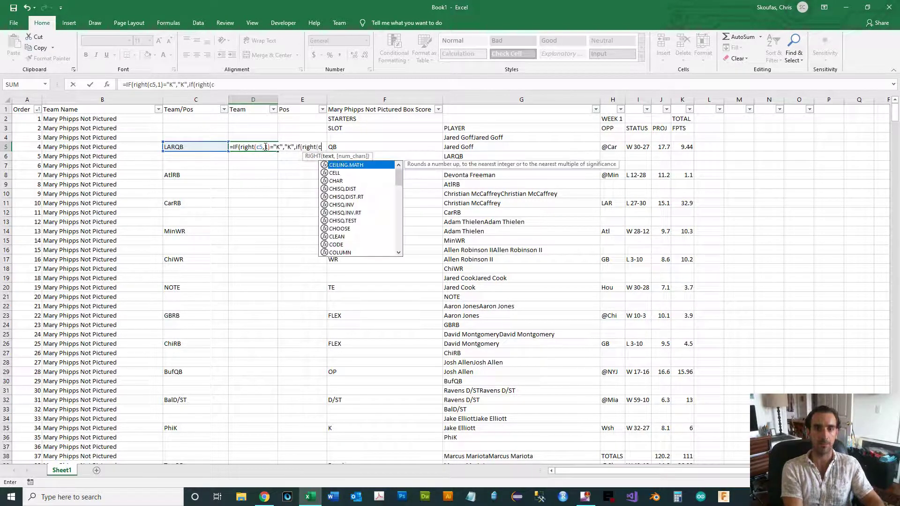
type("(c5,4)=")
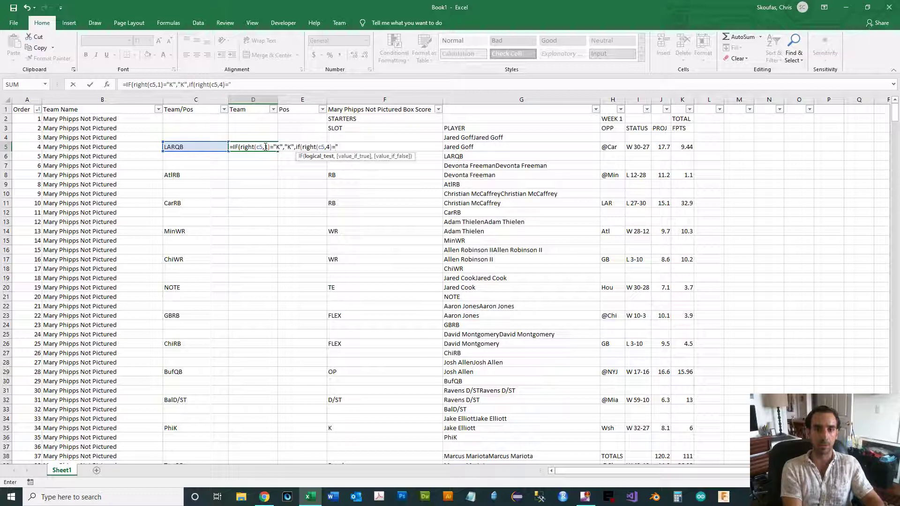
type("\"D/ST\"")
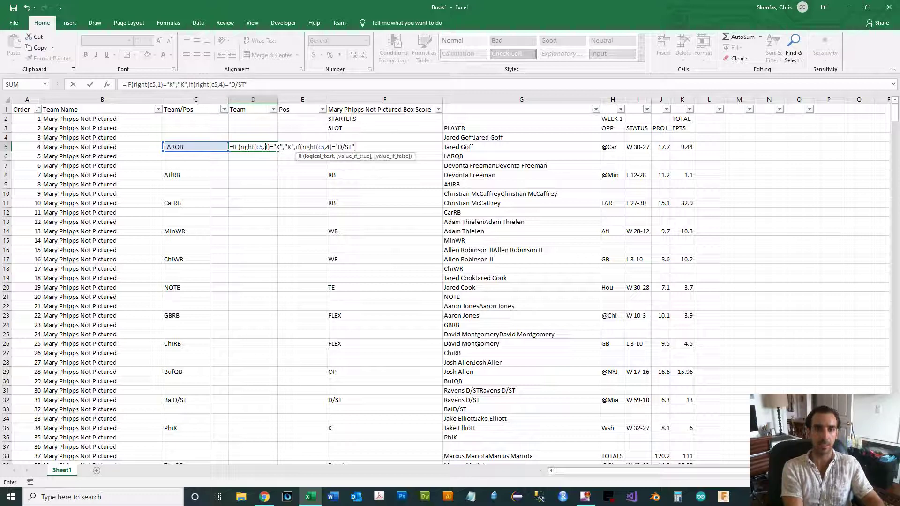
type(",\"D")
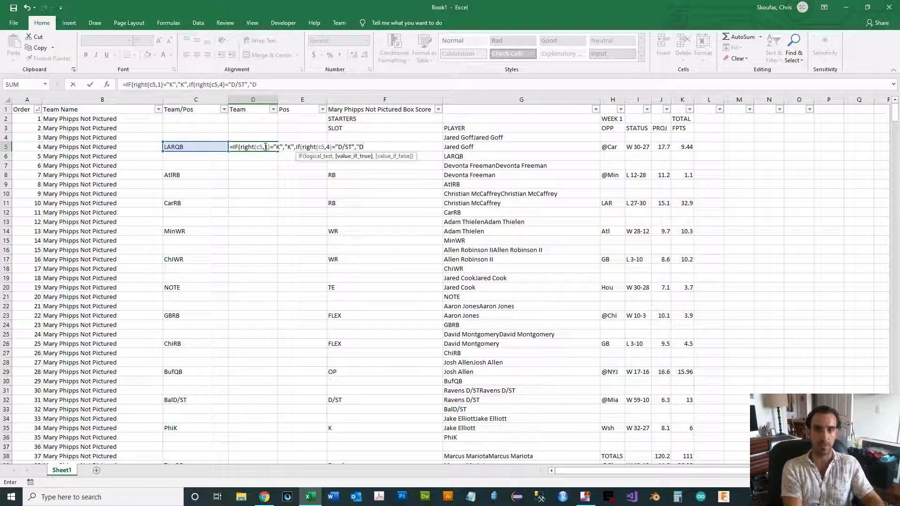
type("/ST\",")
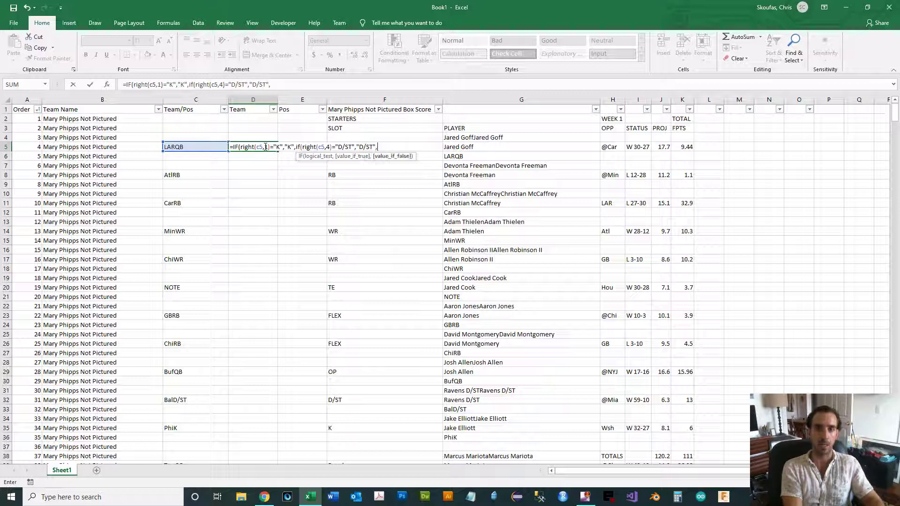
type("right(")
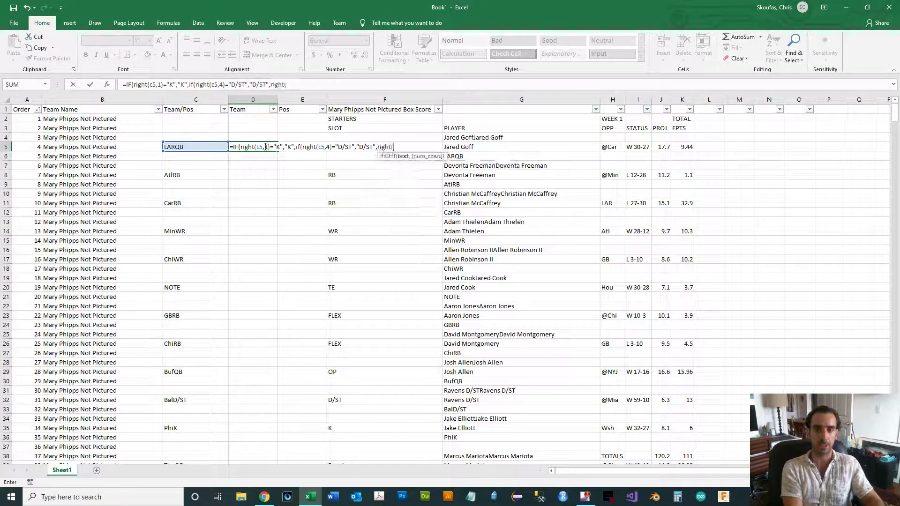
type("c5,2")
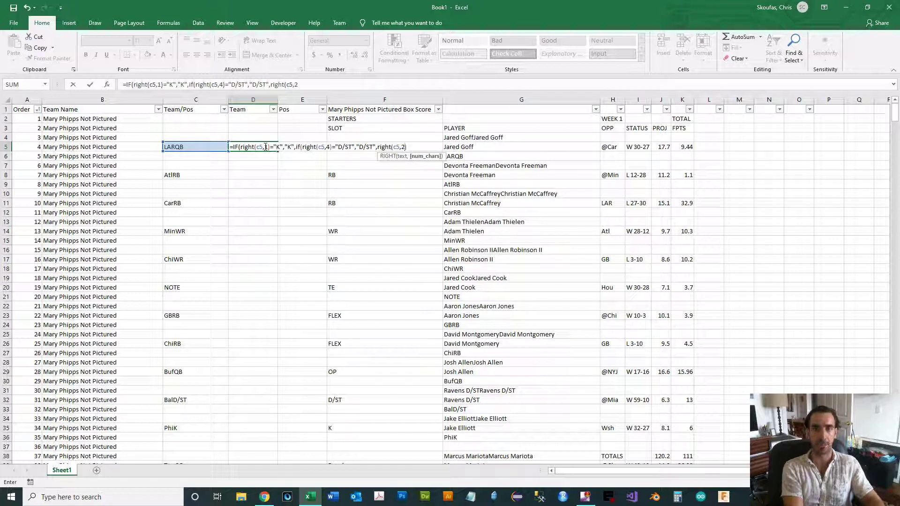
type(")")
type("))")
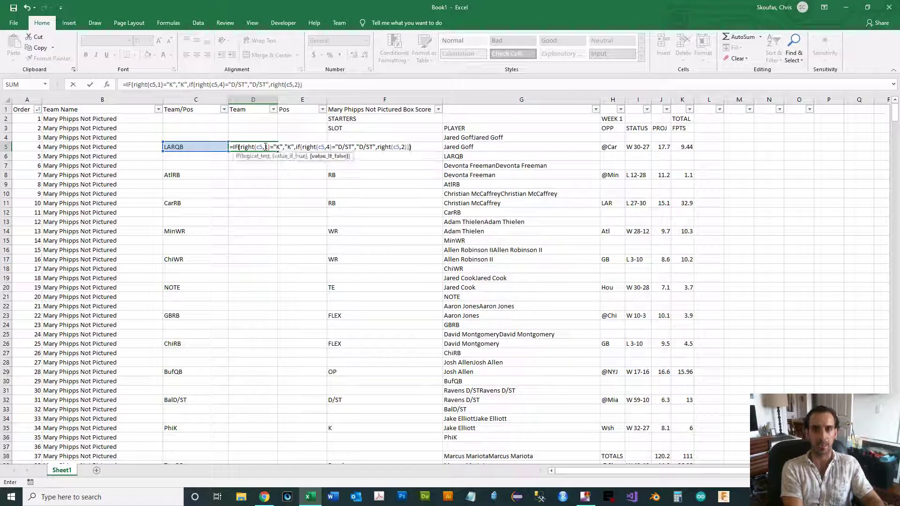
key("Return")
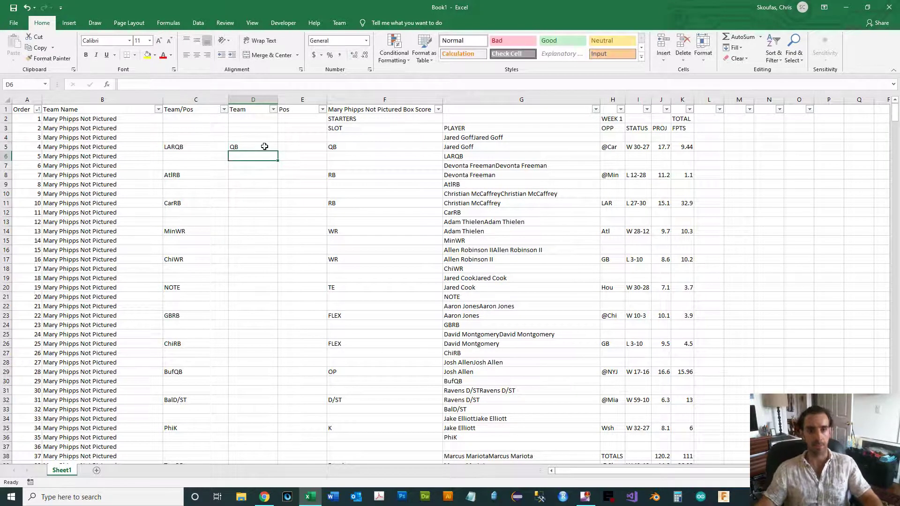
Fill the D5 formula down the column and swap the two headers so D1 reads Pos and E1 reads Team.
left_click(264, 146)
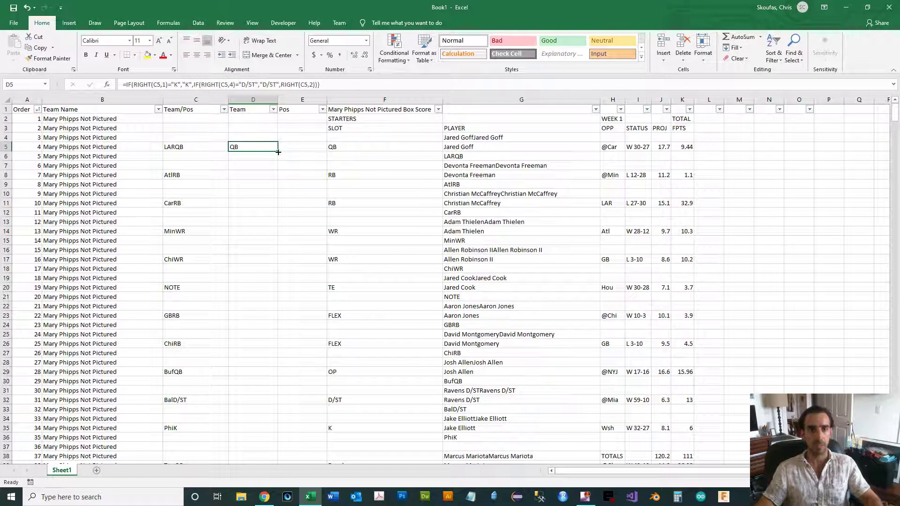
double_click(278, 151)
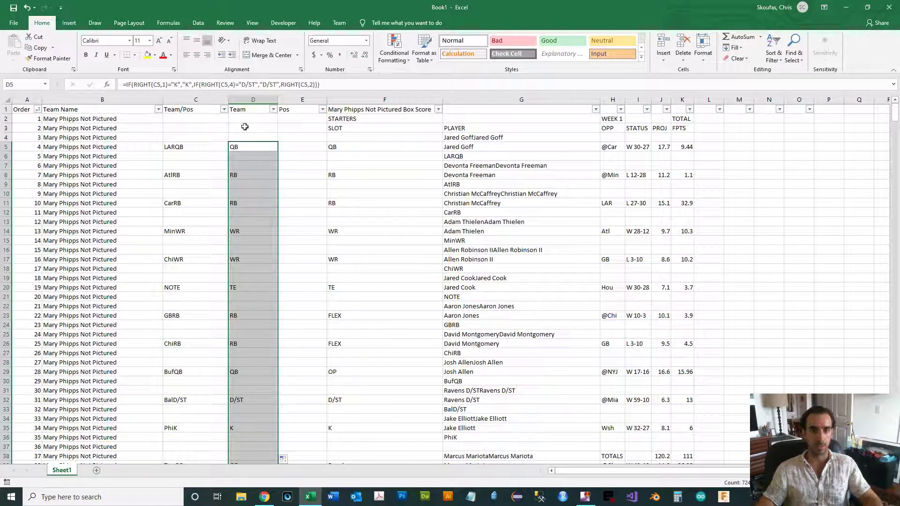
left_click(246, 110)
type("P")
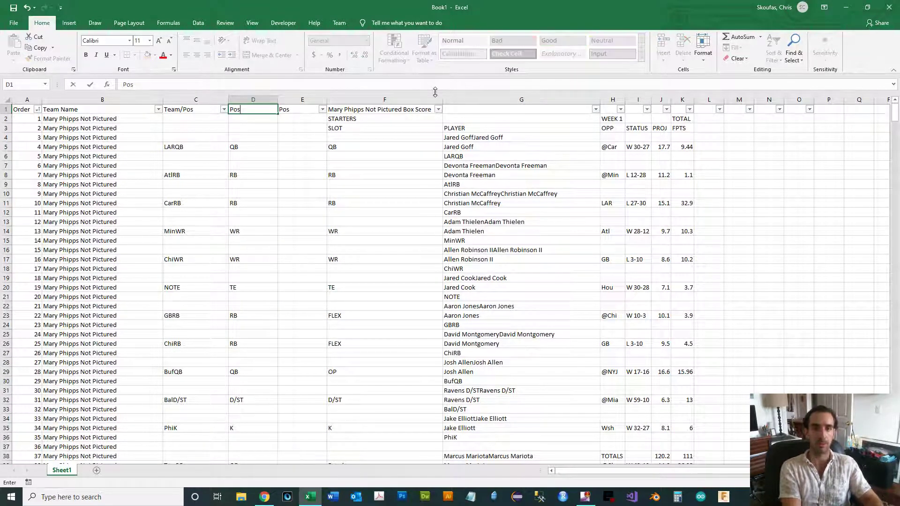
type("os")
key("Return")
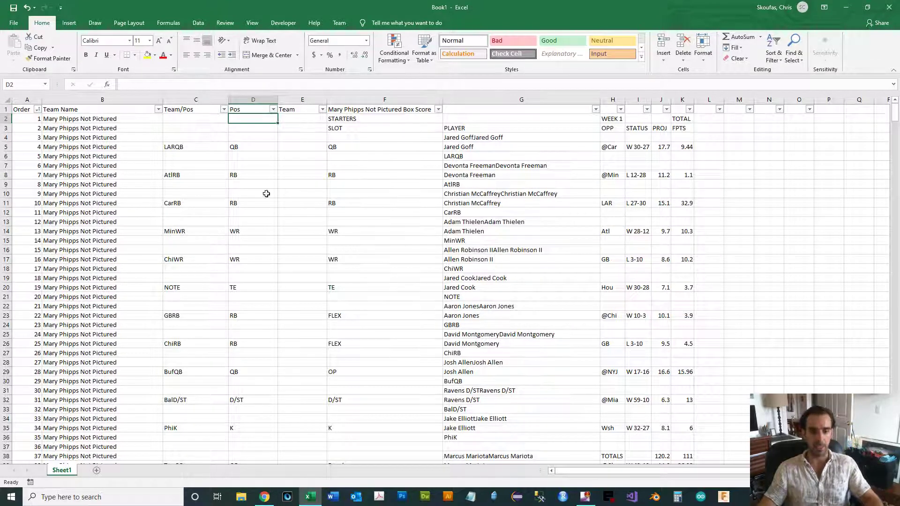
scroll(273, 404, "down", 4)
scroll(273, 399, "up", 4)
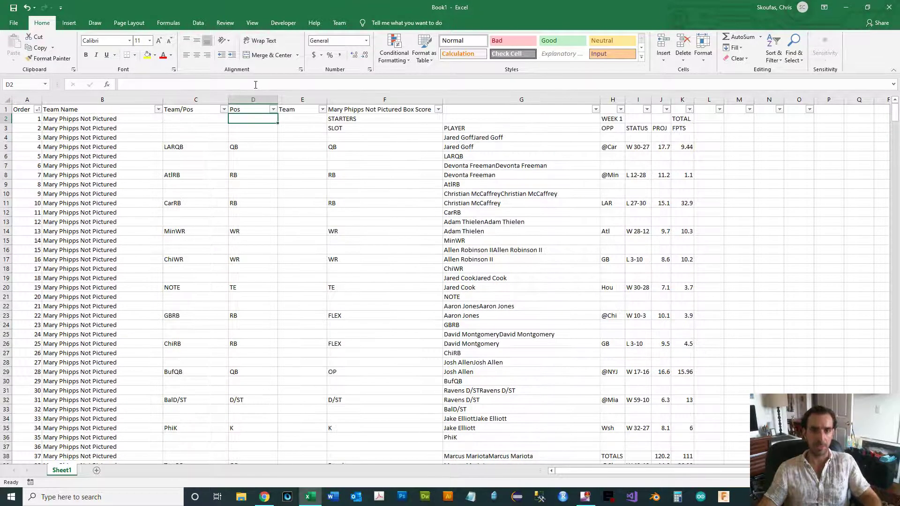
Copy the entire Pos column and paste it over itself as values to replace the formulas.
left_click(253, 99)
key("ctrl+c")
right_click(262, 150)
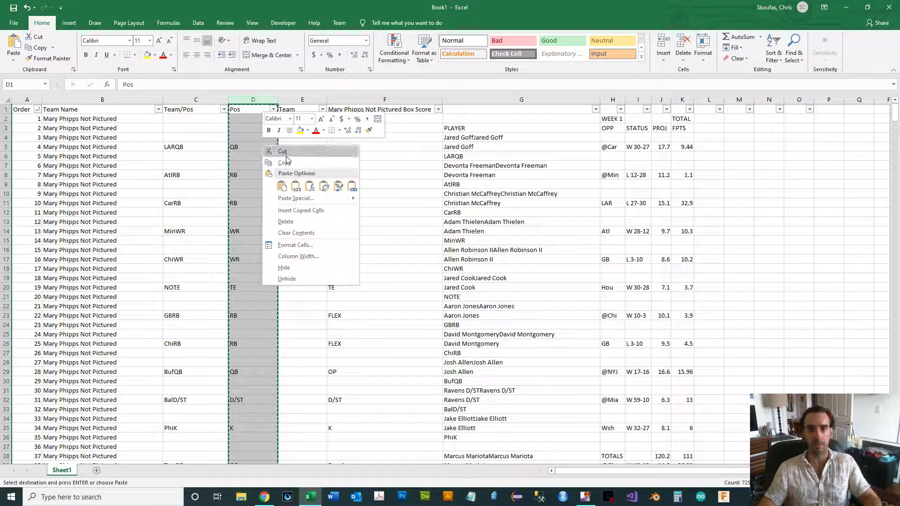
left_click(297, 186)
left_click(297, 147)
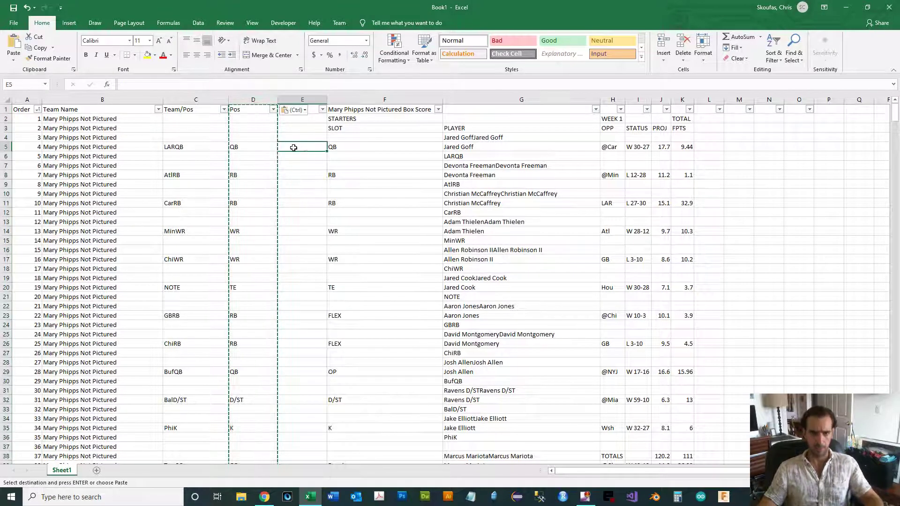
left_click(263, 153)
left_click(263, 147)
key("Escape")
Enter =SUBSTITUTE(C5,D5,"") in E5 to get the team by removing the position from the Team/Pos text.
left_click(306, 147)
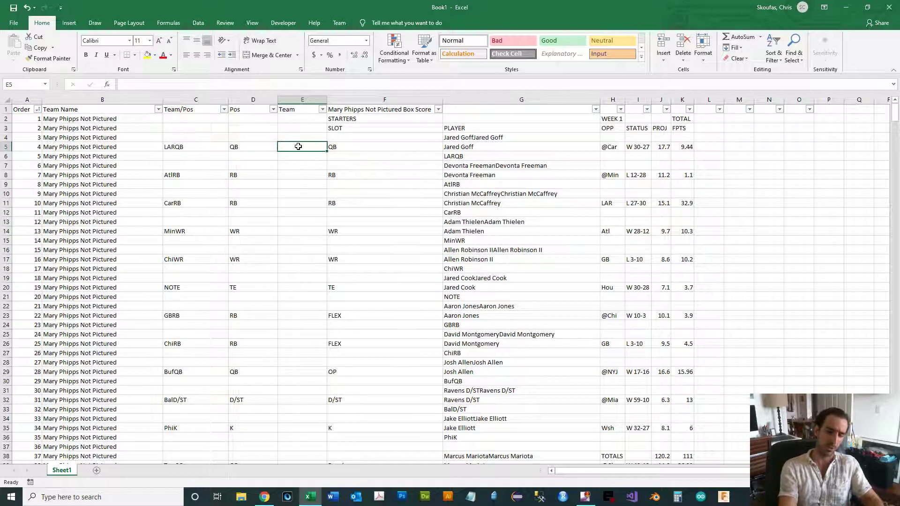
type("=")
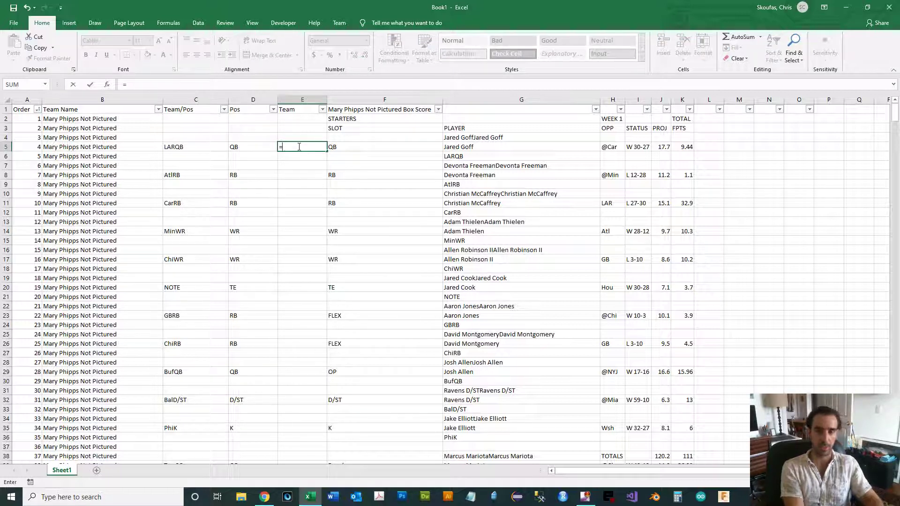
type("sub")
key("Tab")
key("Left")
key("Left")
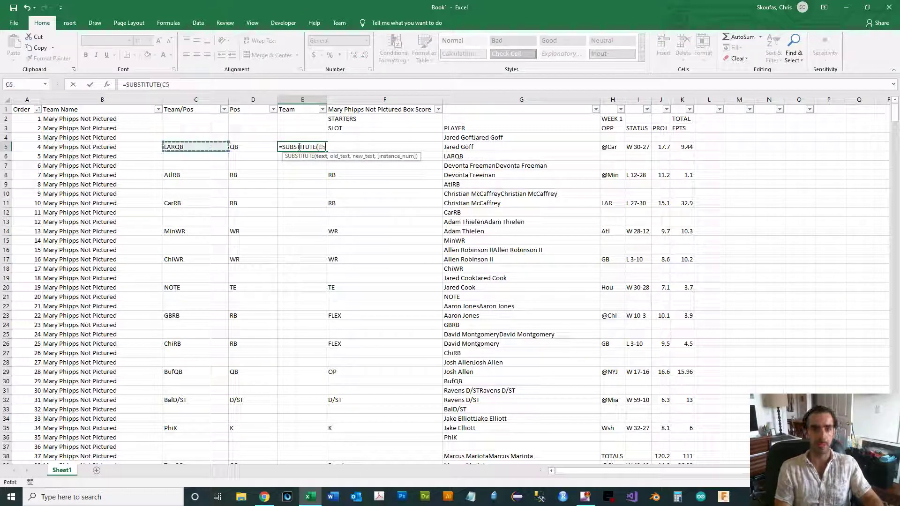
type(",")
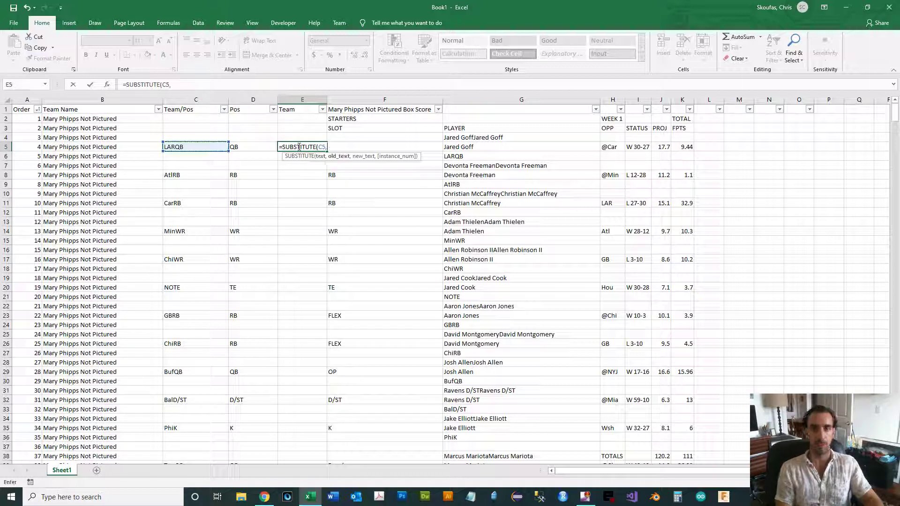
key("Left")
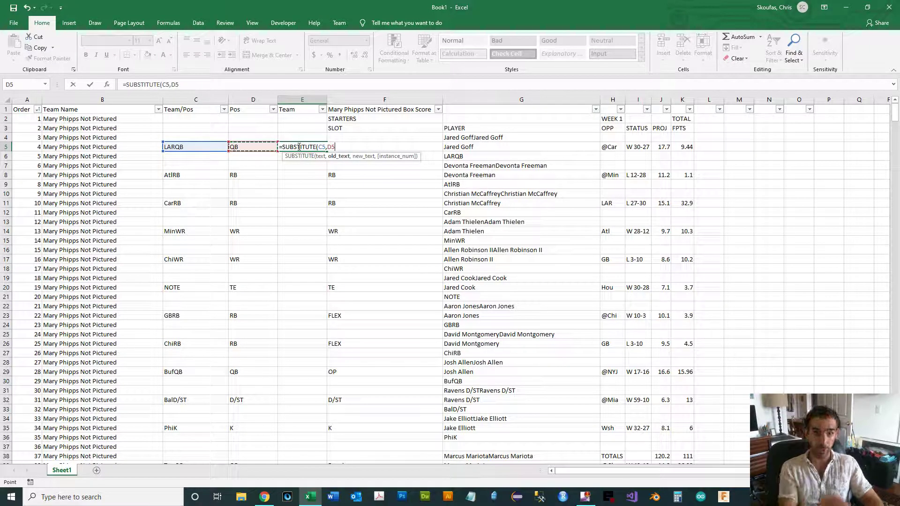
type(",")
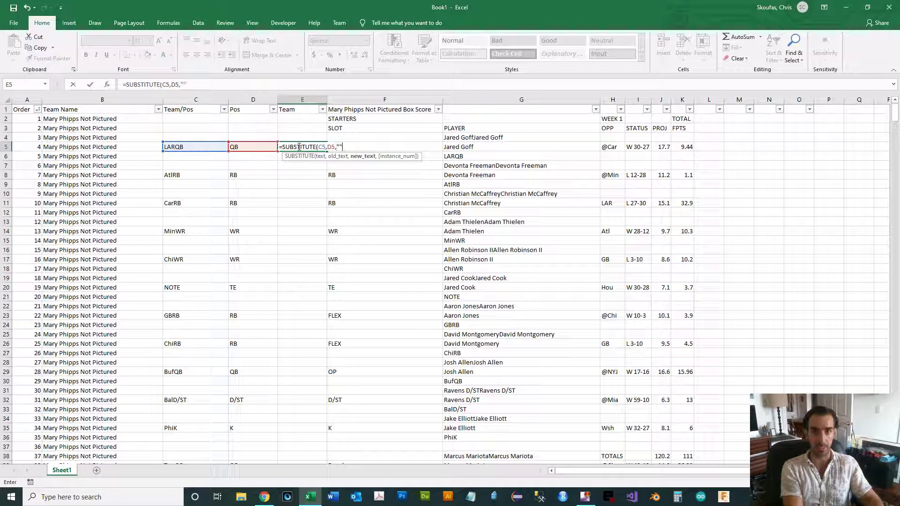
type("\"\"")
key("Return")
Fill the E5 formula down the whole Team column and check the filled rows further down the sheet.
left_click(299, 146)
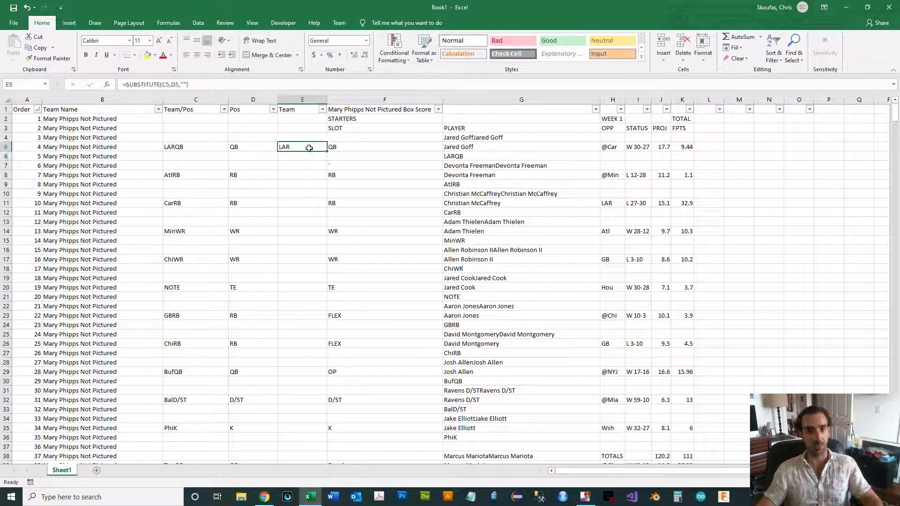
double_click(327, 152)
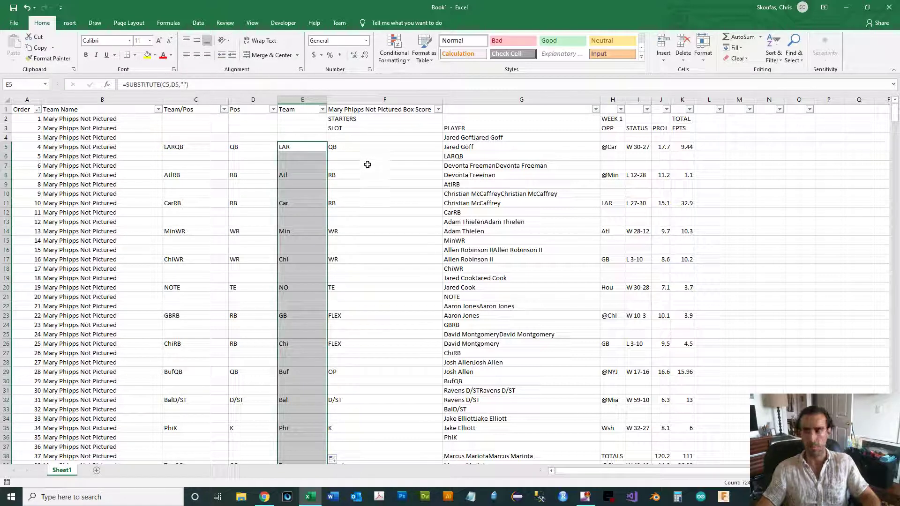
left_click_drag(897, 123, 895, 412)
left_click_drag(884, 280, 896, 109)
Copy the entire Team column and paste it over itself as values to replace the formulas.
left_click(292, 92)
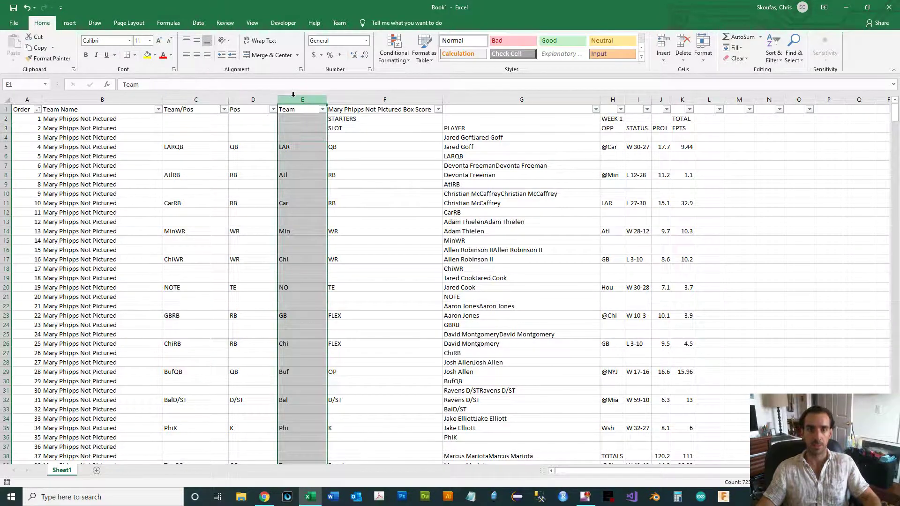
key("ctrl+c")
right_click(292, 120)
left_click(323, 162)
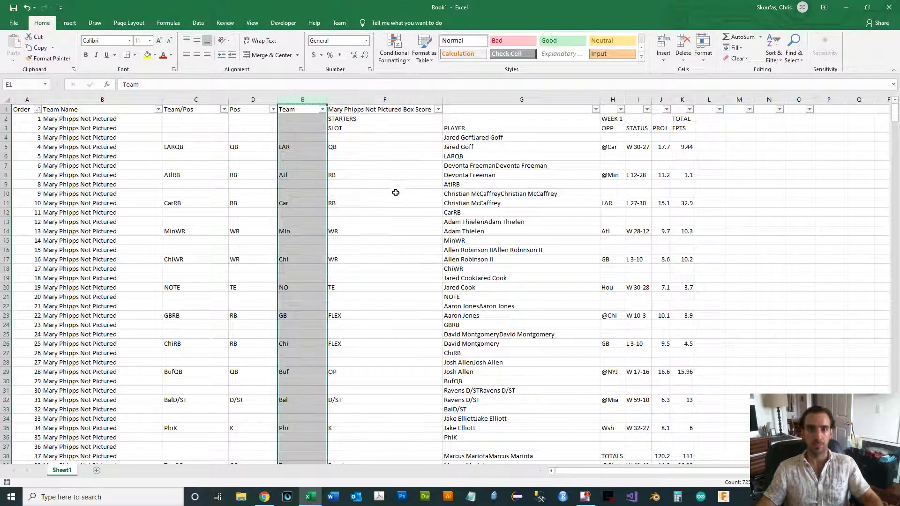
left_click(349, 155)
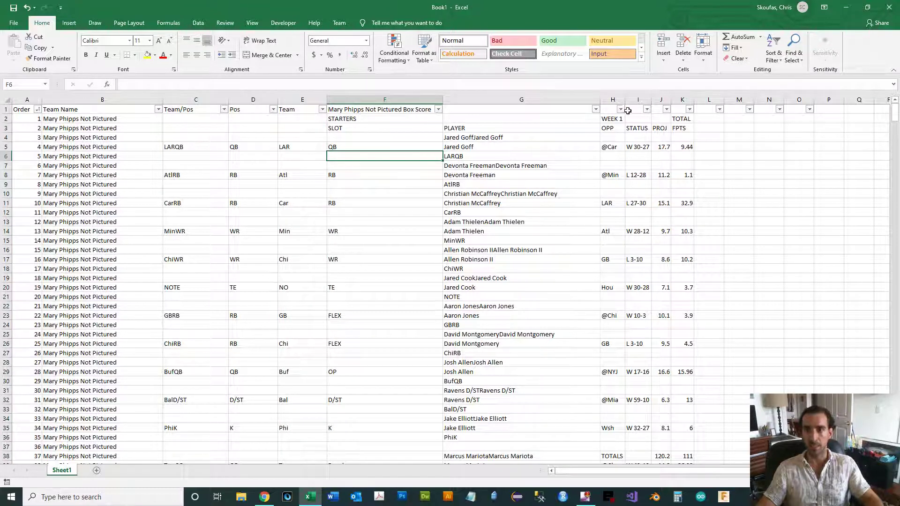
Widen column H slightly and sort the table by column I in descending order.
left_click_drag(625, 99, 630, 100)
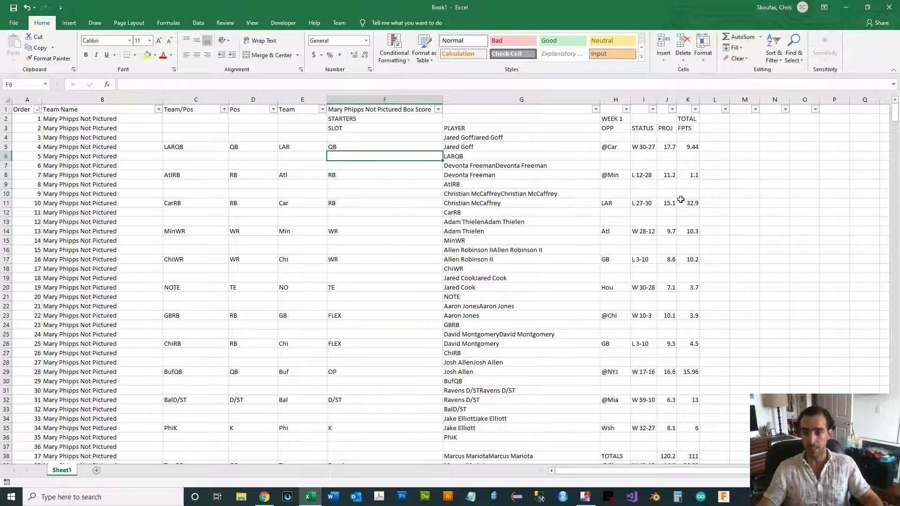
scroll(689, 200, "down", 2)
scroll(698, 208, "up", 2)
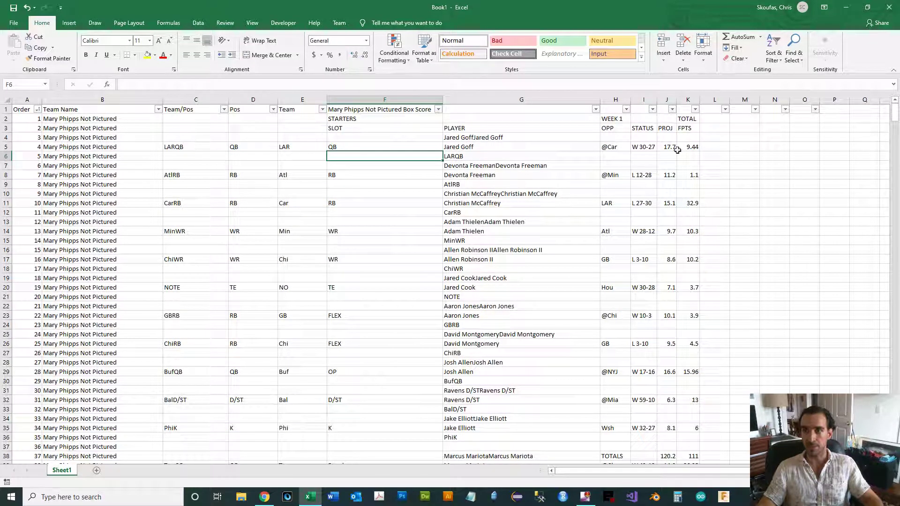
left_click(652, 109)
left_click(643, 130)
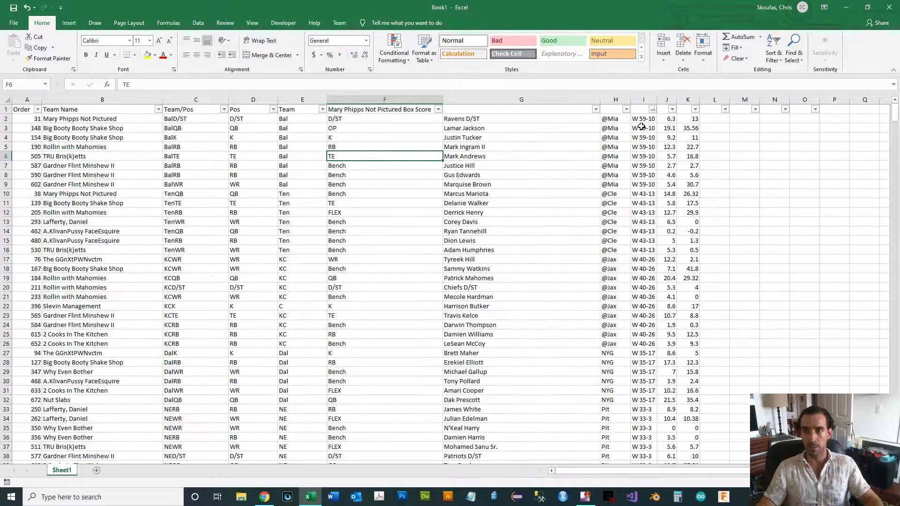
Delete rows 232 through 728, the leftover rows below the last player with a game status.
scroll(649, 229, "down", 20)
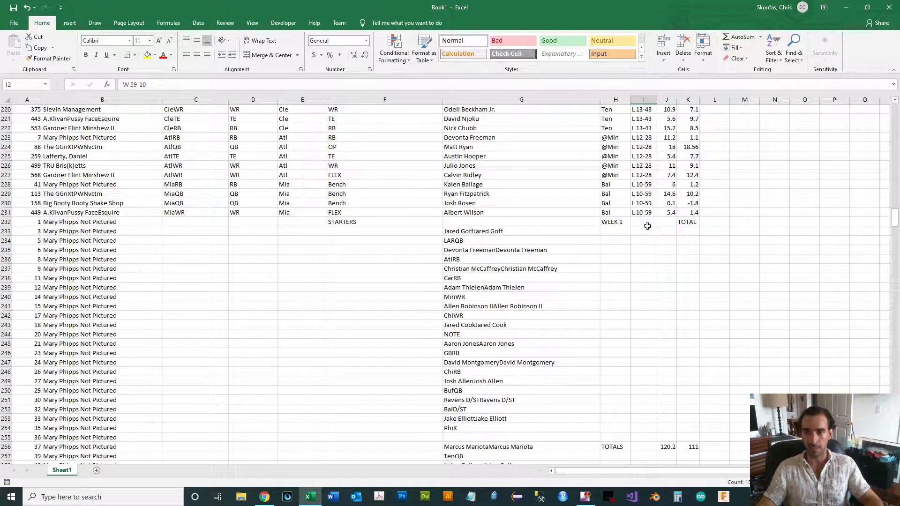
scroll(643, 226, "down", 2)
left_click_drag(4, 166, 6, 221)
left_click_drag(896, 222, 898, 463)
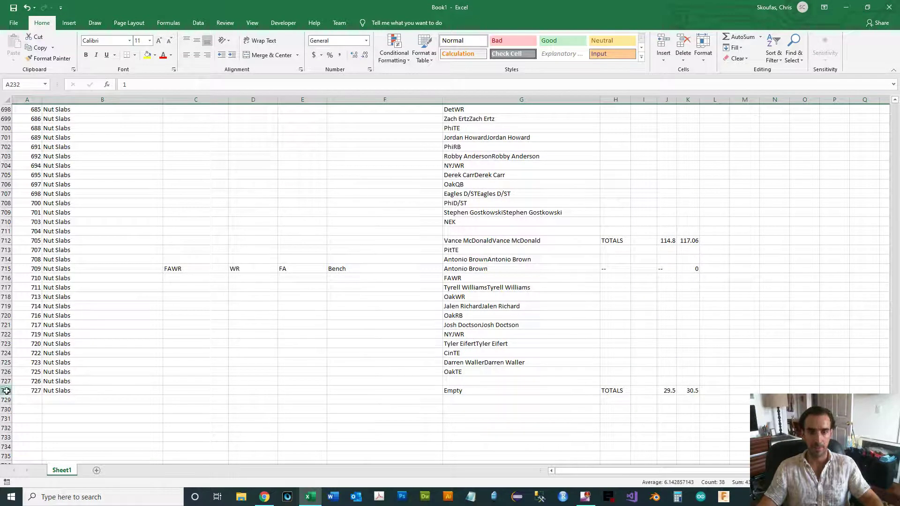
left_click(4, 391, "shift")
right_click(206, 286)
left_click(227, 362)
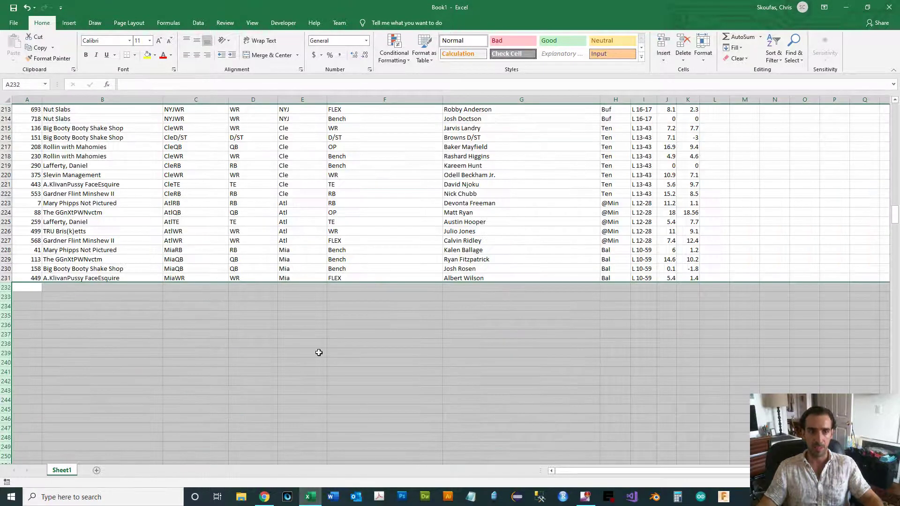
Restore the remaining rows to their original sequence by sorting the Order column from smallest to largest.
scroll(317, 352, "up", 5)
left_click(93, 271)
key("ctrl+Up")
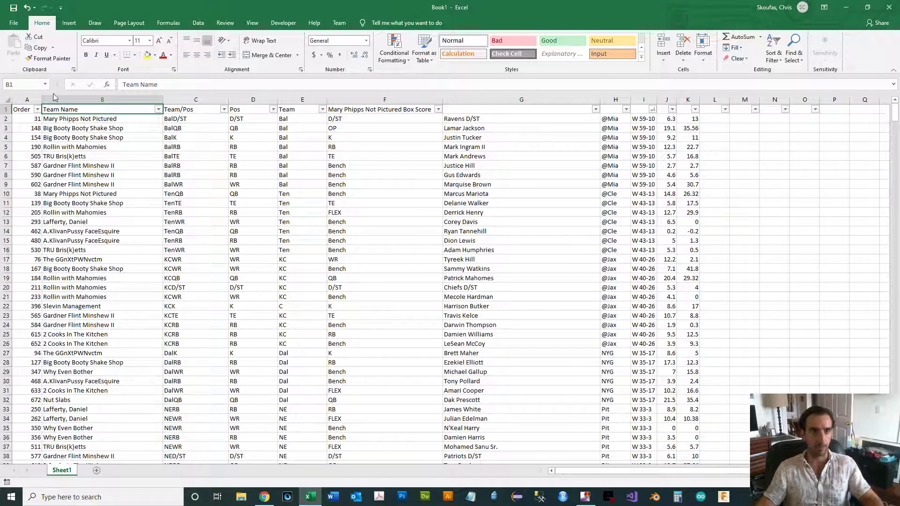
left_click(37, 109)
left_click(34, 119)
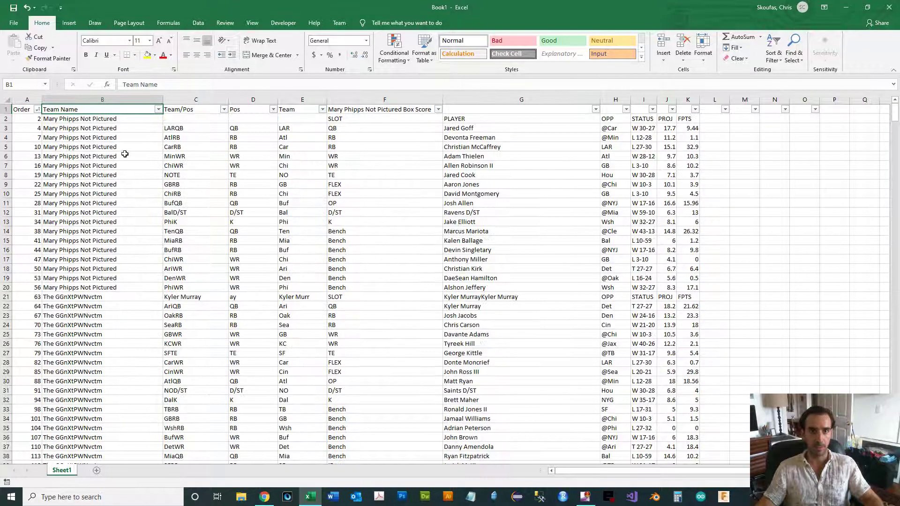
Replace the box score heading in F1 with SLOT and enter Player as the heading in G1.
left_click(263, 186)
left_click(366, 114)
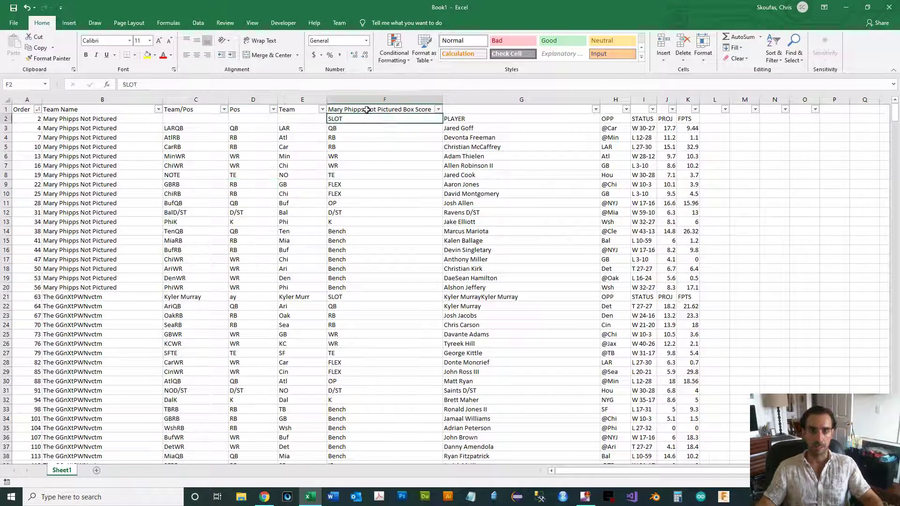
type("SLOT")
key("Tab")
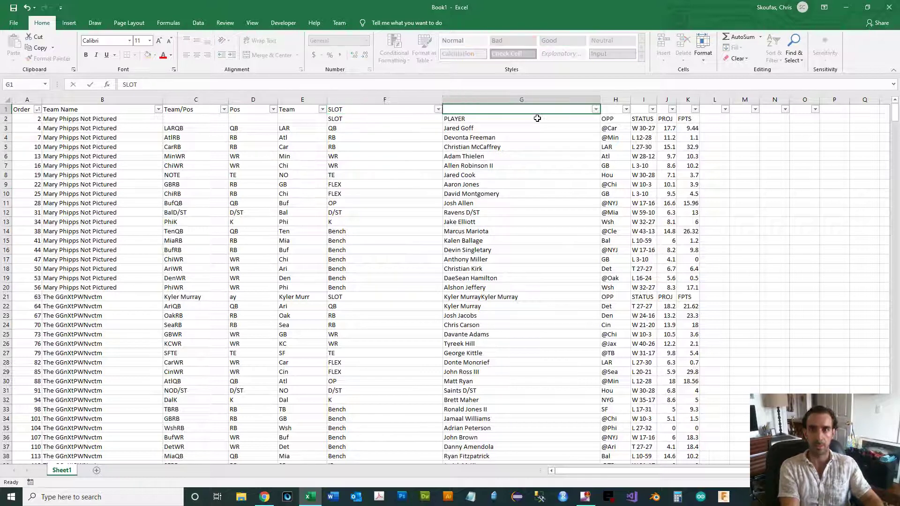
type("Player")
key("Tab")
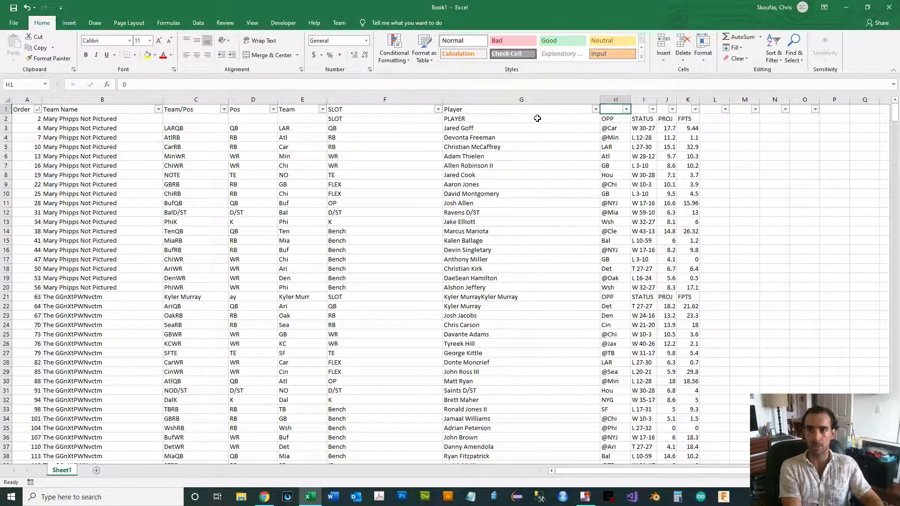
Enter the headings OPP, STATUS, Projected and FPTS in cells H1 through K1.
type("OPP")
key("Tab")
type("StATUS")
key("Tab")
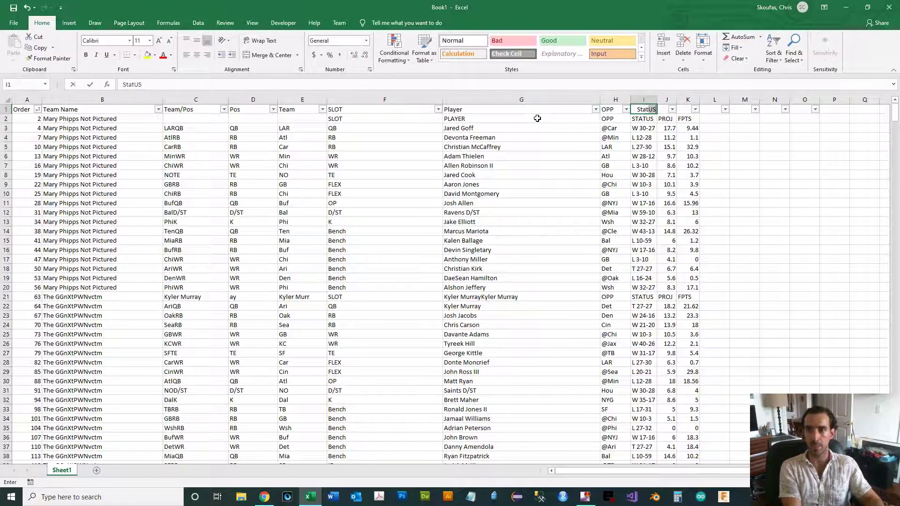
type("Proj")
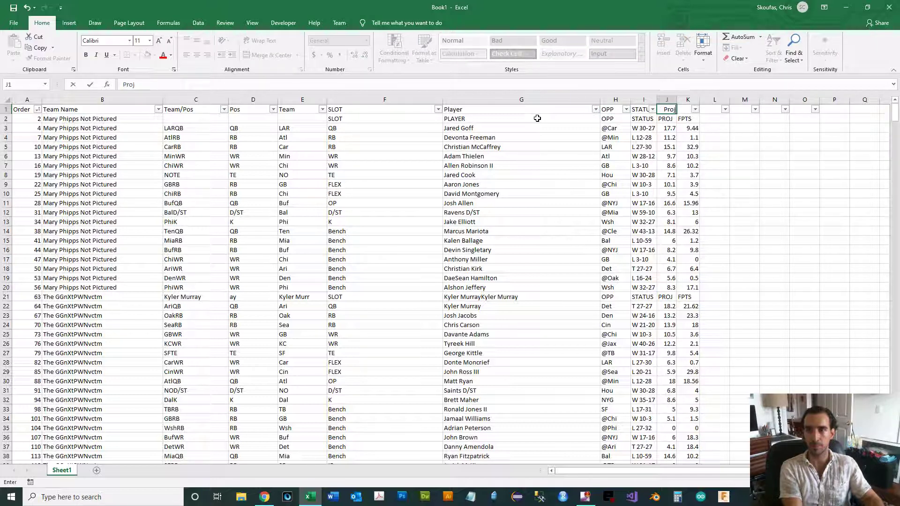
type("ected")
key("Tab")
type("FPTS")
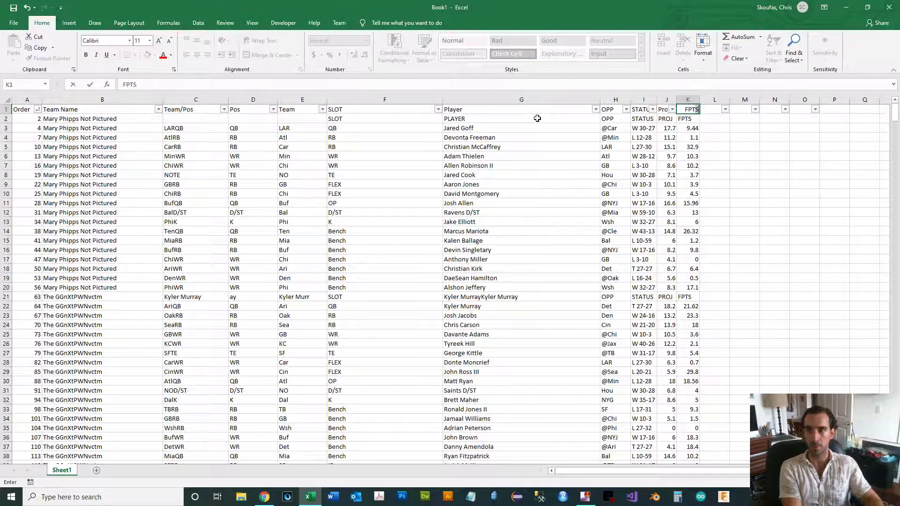
key("Return")
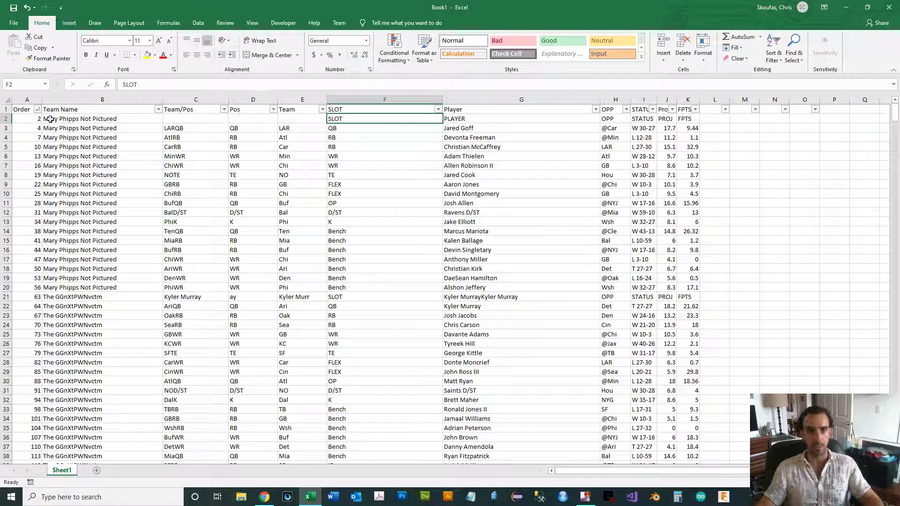
Delete row 2, which duplicates the column headings.
left_click(6, 119)
right_click(7, 119)
left_click(33, 195)
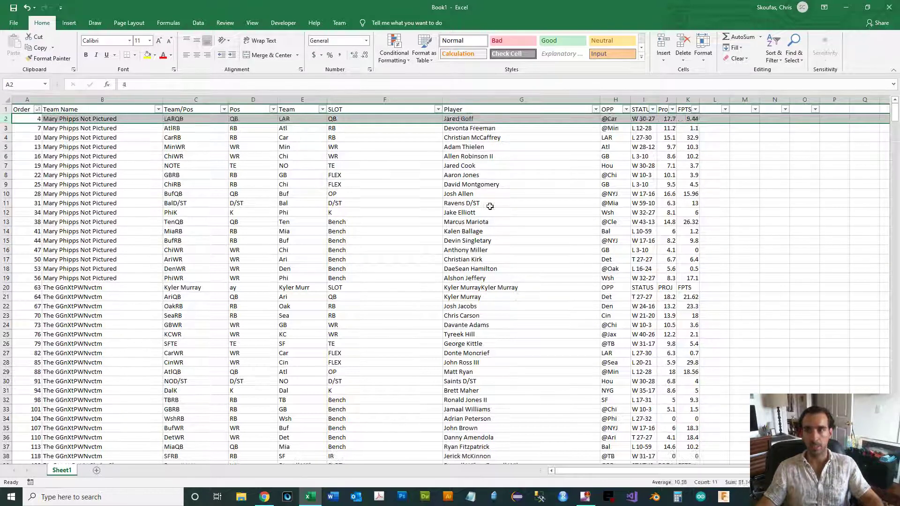
Delete the unused columns L through P beside the table.
left_click_drag(714, 99, 794, 165)
right_click(793, 164)
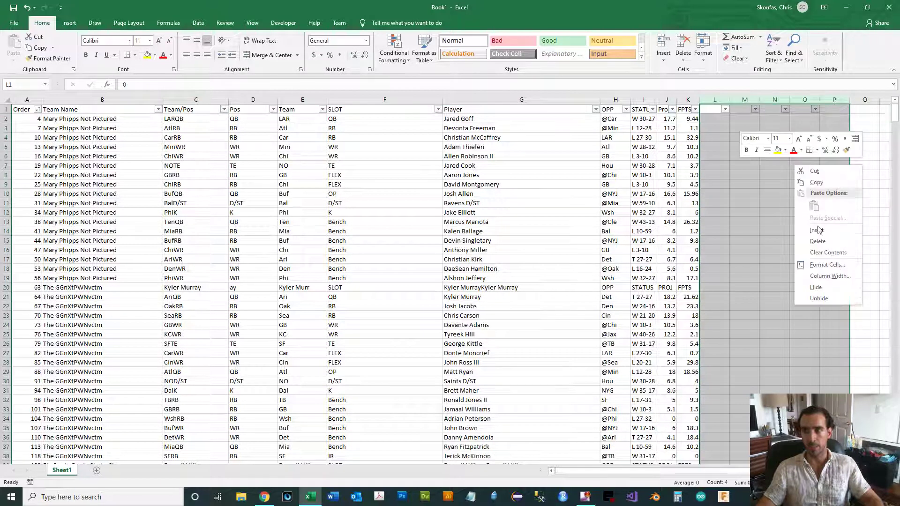
left_click(817, 235)
left_click(804, 222)
Widen columns H through K equally so their headings fit.
left_click_drag(687, 100, 615, 99)
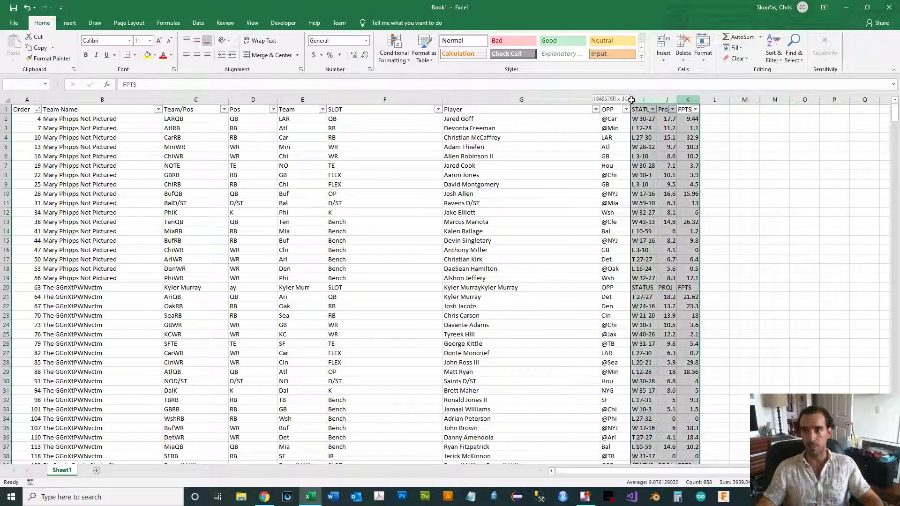
double_click(657, 99)
left_click(668, 163)
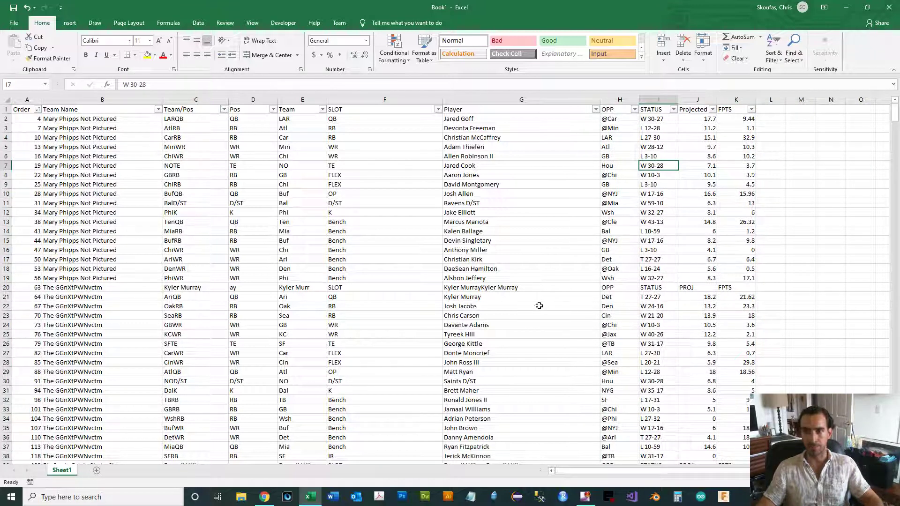
Sort the table by FPTS in descending order to group the repeated heading rows together.
left_click_drag(740, 288, 529, 284)
left_click(508, 290)
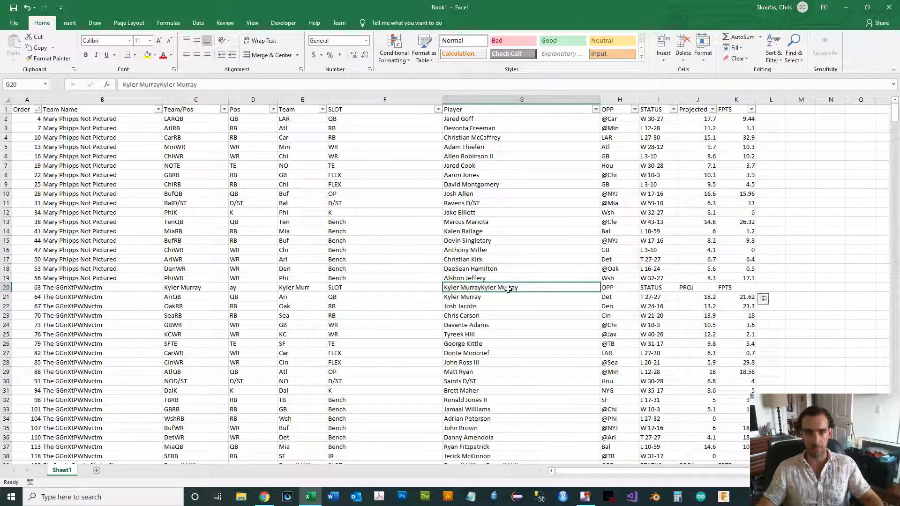
left_click(727, 287)
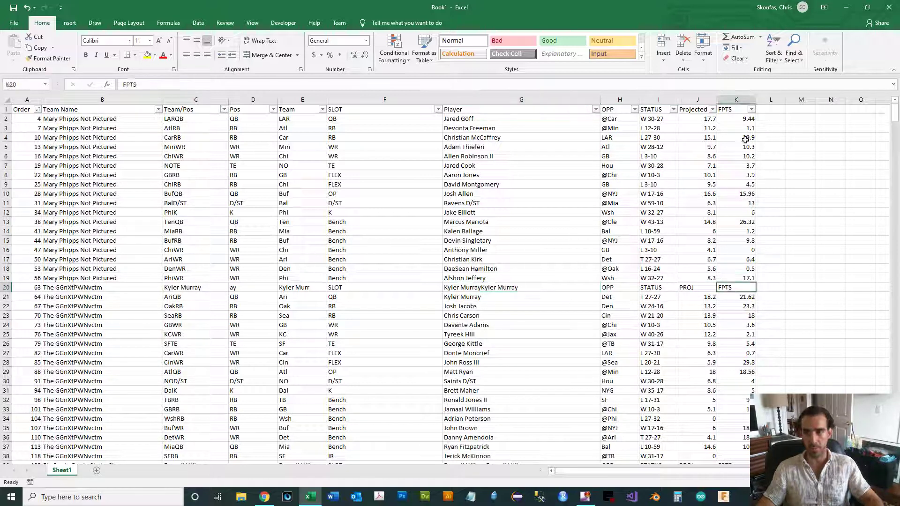
left_click(751, 110)
left_click(744, 129)
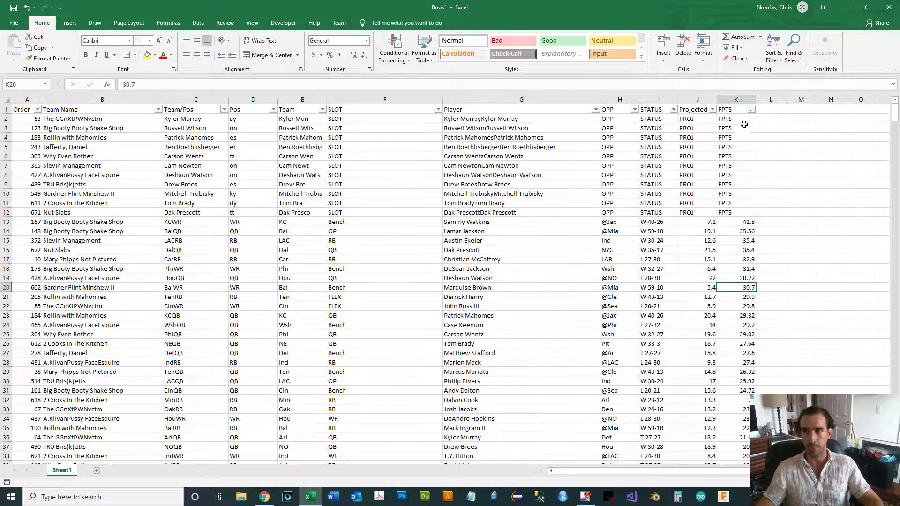
Delete rows 2 through 12, which contain the repeated SLOT, OPP, STATUS, PROJ and FPTS headings.
left_click_drag(744, 119, 745, 212)
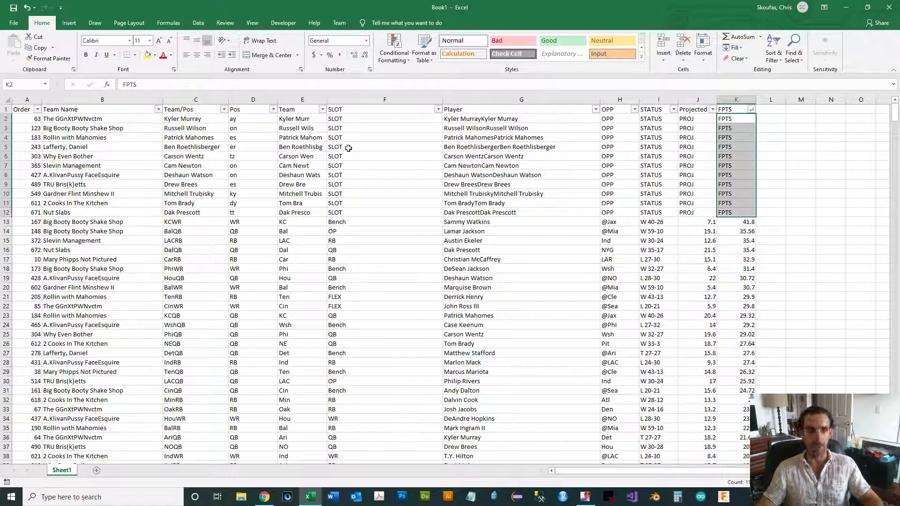
left_click_drag(6, 119, 4, 211)
right_click(221, 151)
left_click(258, 229)
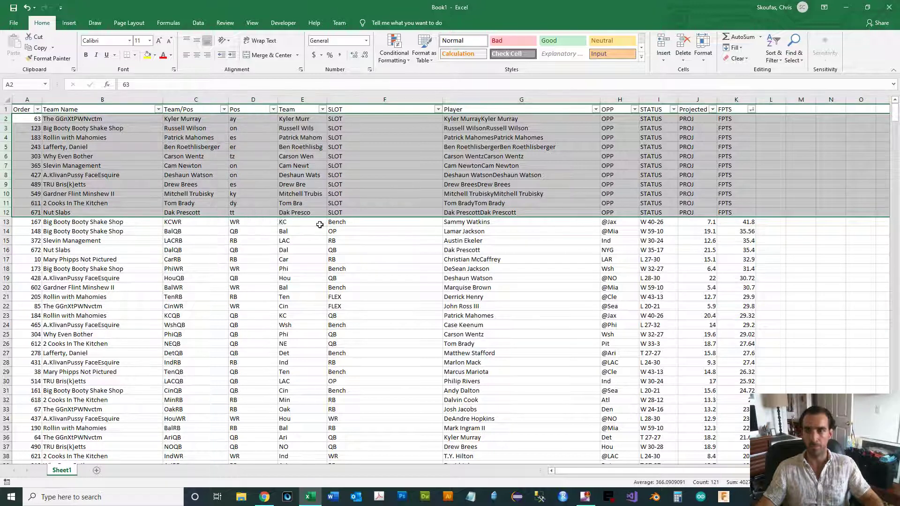
Sort the cleaned table by Order from smallest to largest again.
left_click(724, 195)
left_click(38, 110)
left_click(44, 119)
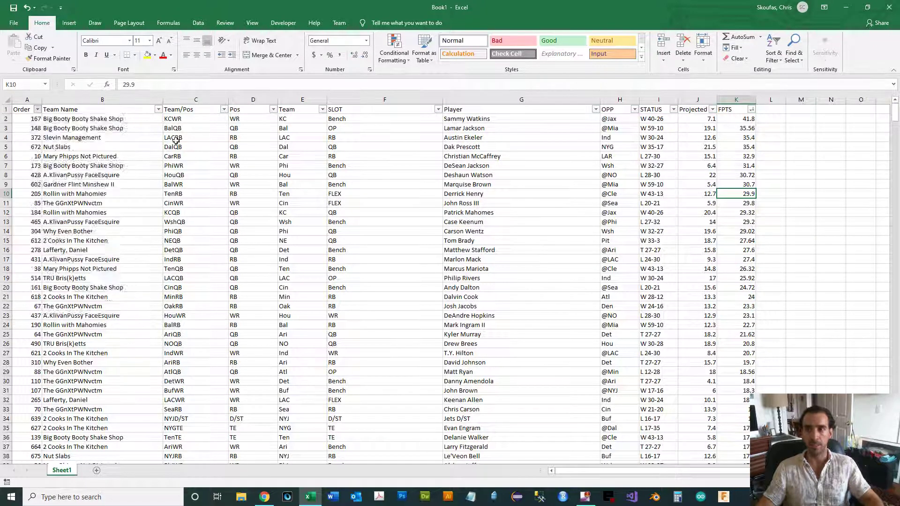
left_click(667, 193)
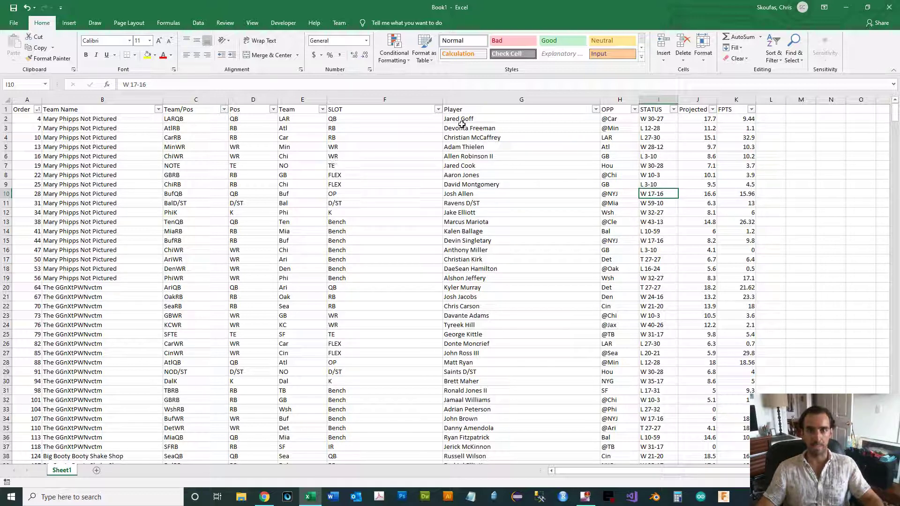
Review the cleaned table's bench slots, game statuses and opponents, and row 8's team, position, slot and player entries.
left_click_drag(336, 221, 345, 280)
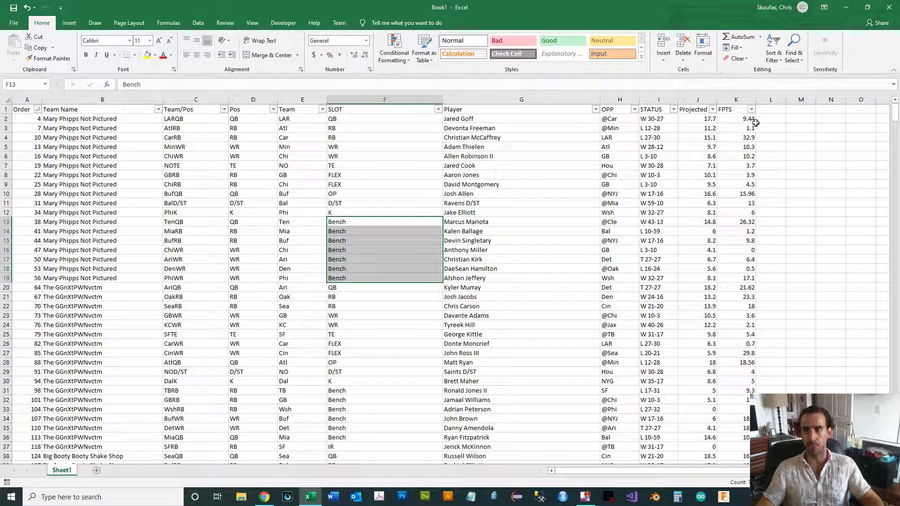
left_click_drag(659, 119, 681, 302)
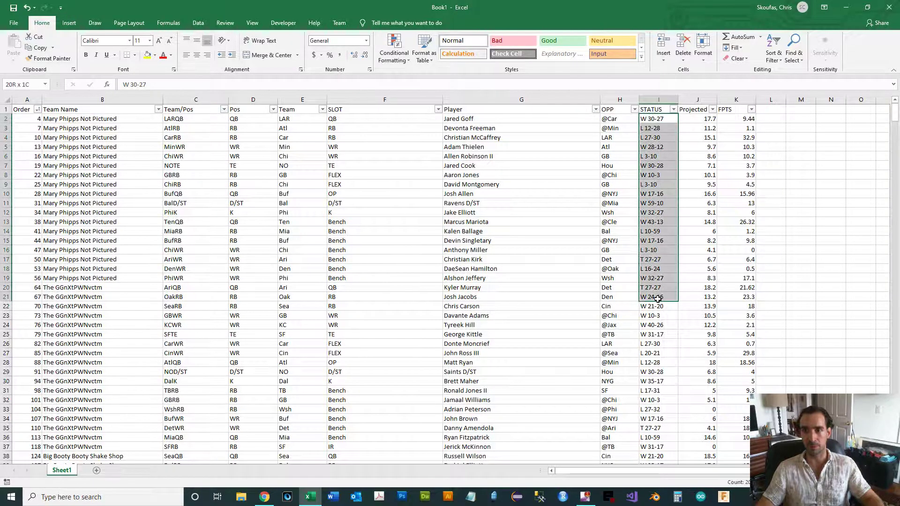
left_click_drag(614, 117, 616, 221)
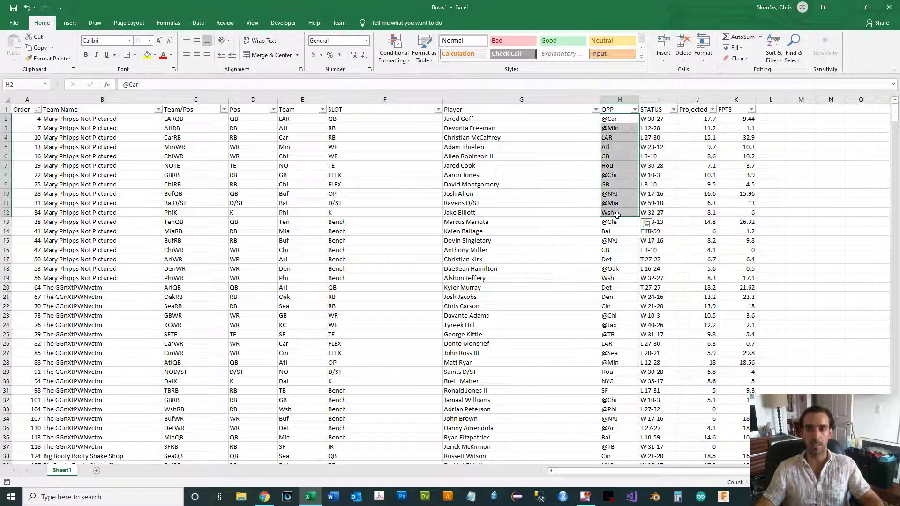
left_click(617, 221)
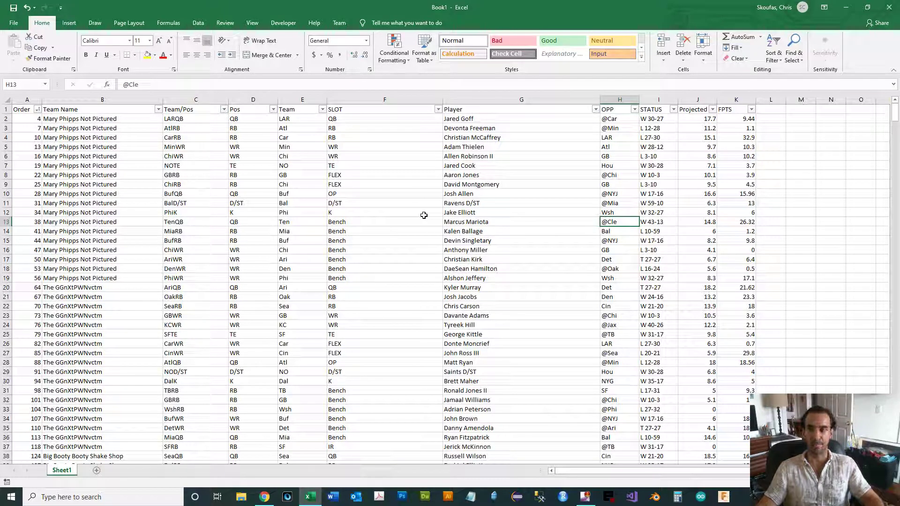
left_click_drag(895, 114, 879, 82)
left_click(528, 143)
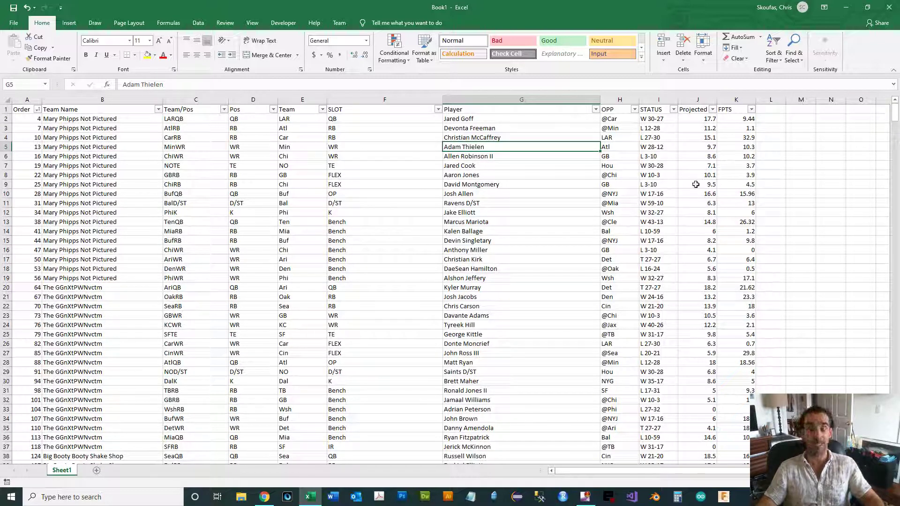
left_click(522, 129)
left_click(539, 175)
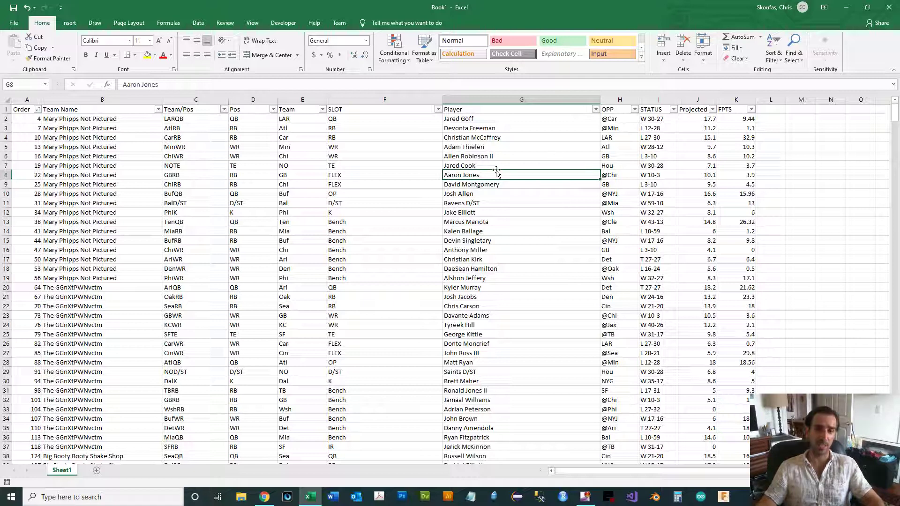
left_click_drag(150, 175, 268, 174)
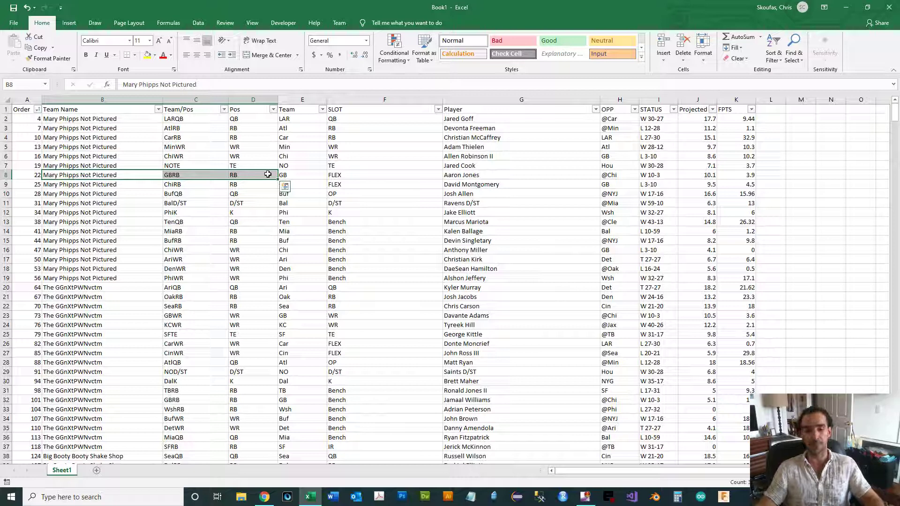
left_click(312, 176)
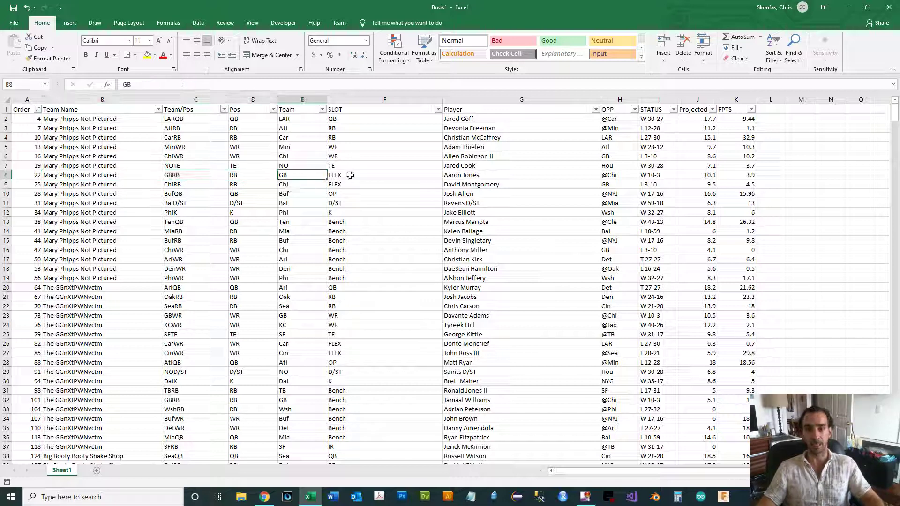
left_click(350, 176)
left_click(481, 178)
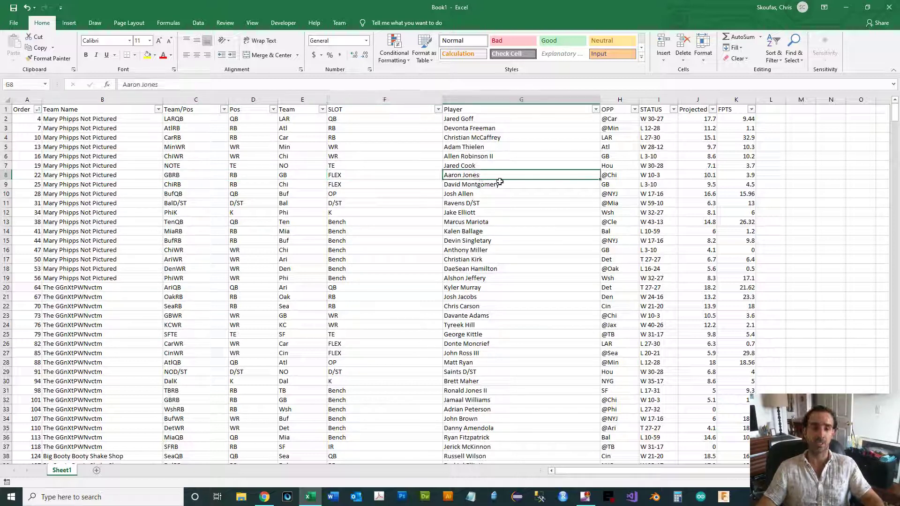